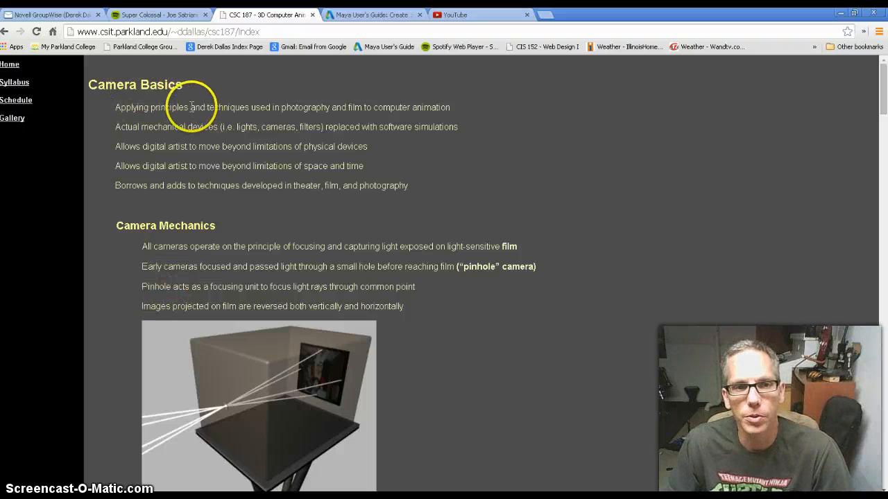
Read the Camera Basics and Camera Mechanics notes, including the pinhole camera diagrams.
double_click(298, 104)
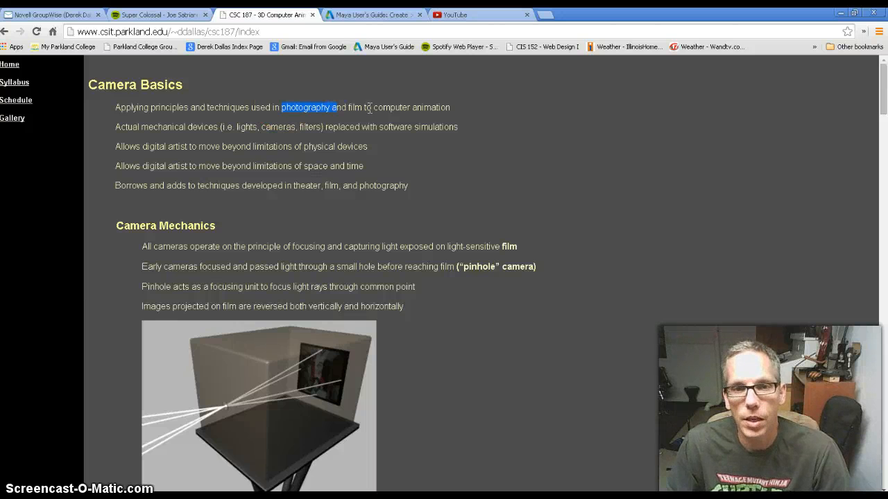
left_click(349, 128)
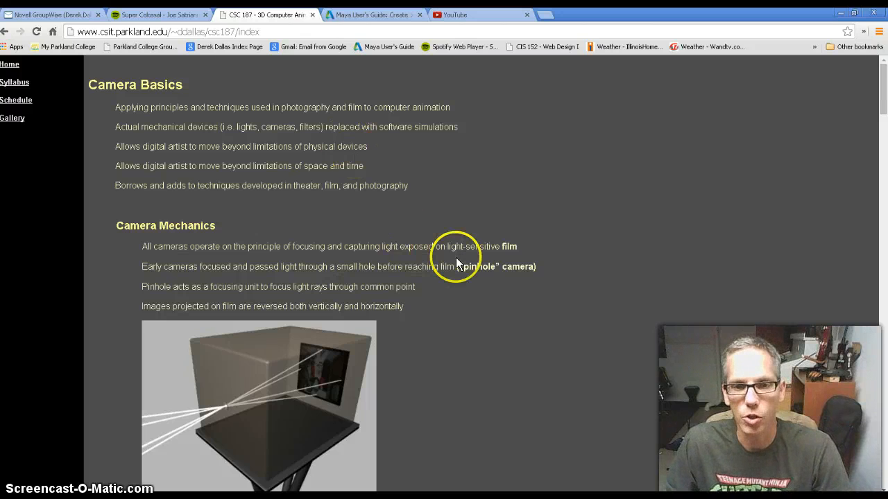
left_click_drag(148, 246, 536, 249)
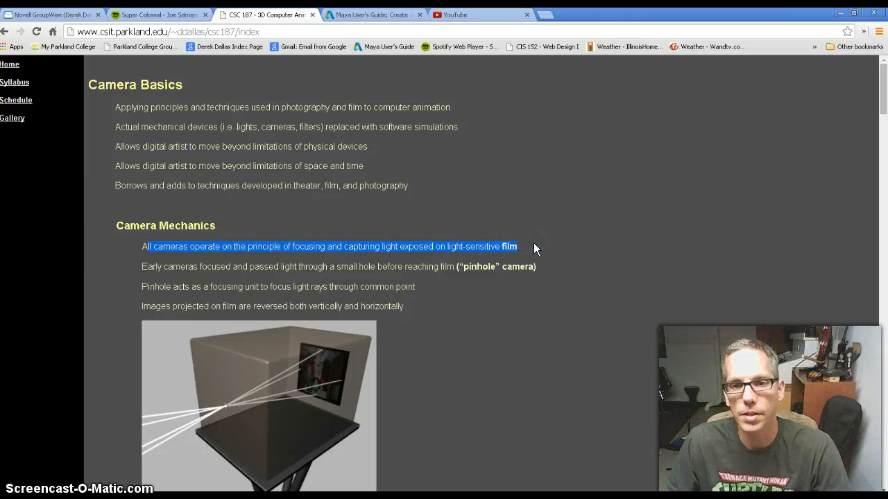
left_click(590, 264)
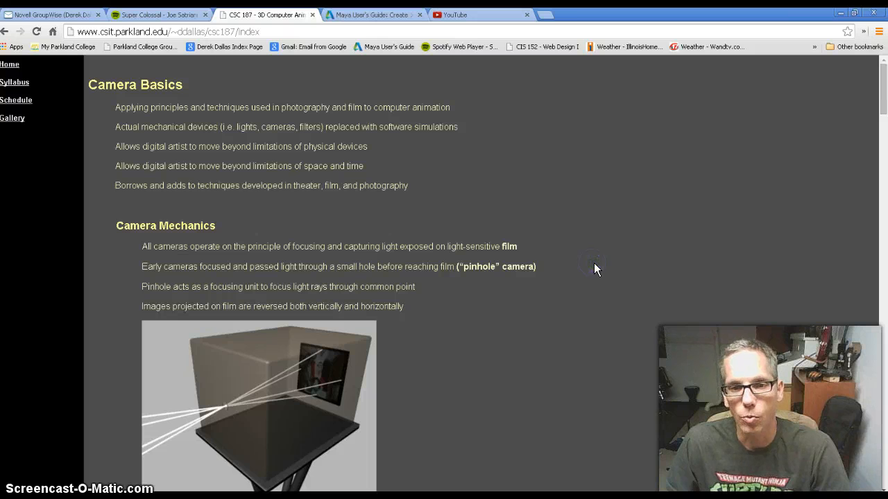
scroll(601, 259, "down", 3)
left_click(605, 252)
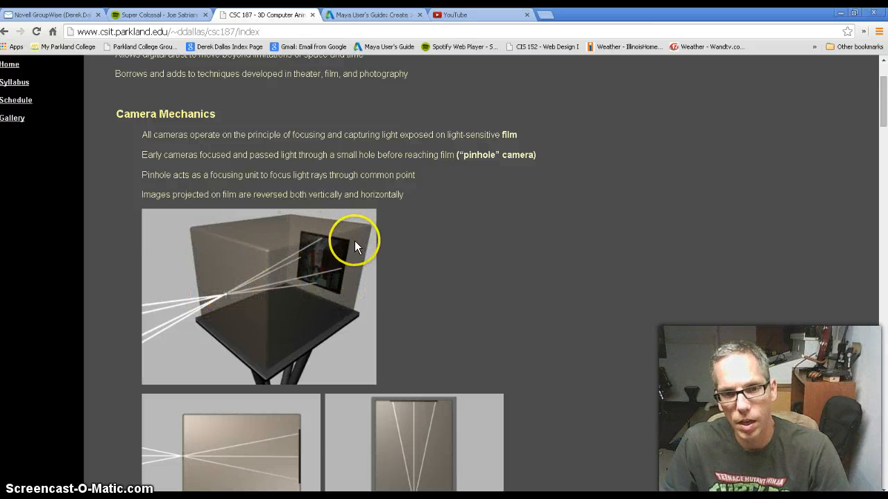
left_click(335, 292)
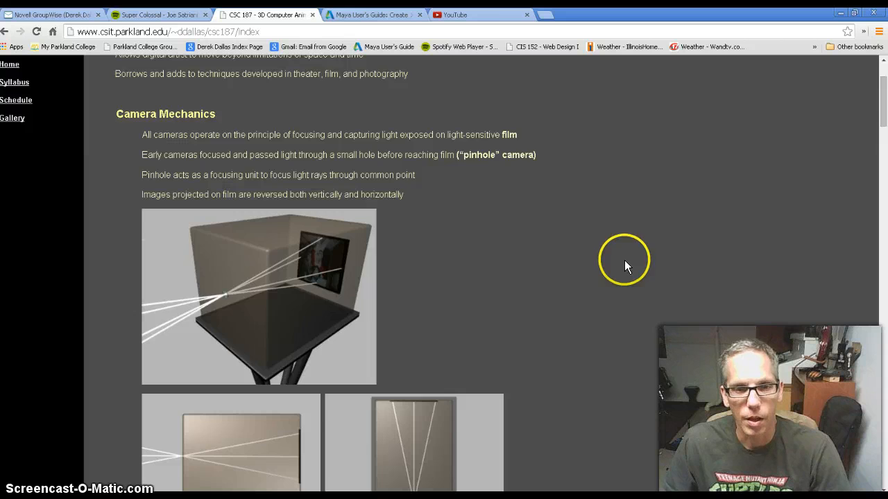
scroll(624, 264, "down", 3)
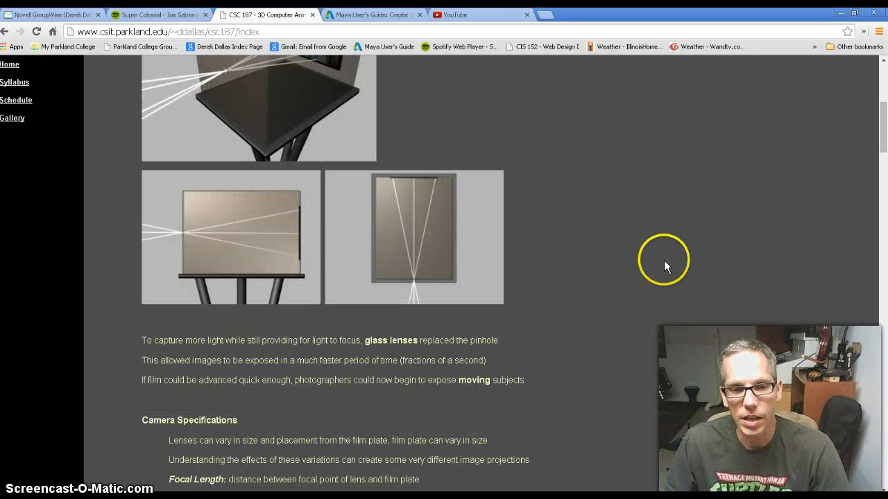
scroll(663, 261, "down", 3)
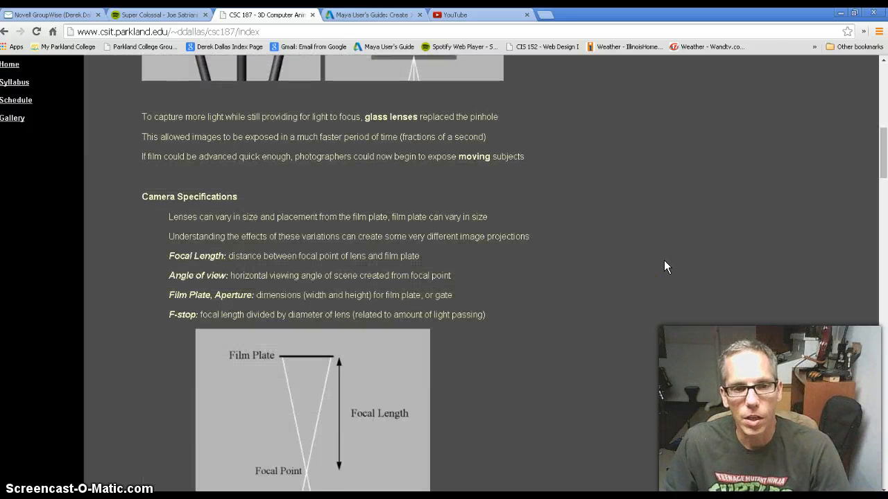
Examine the Camera Specifications definitions of focal length and angle of view, comparing them with the film plate diagram and pinhole camera pictures.
scroll(664, 267, "down", 1)
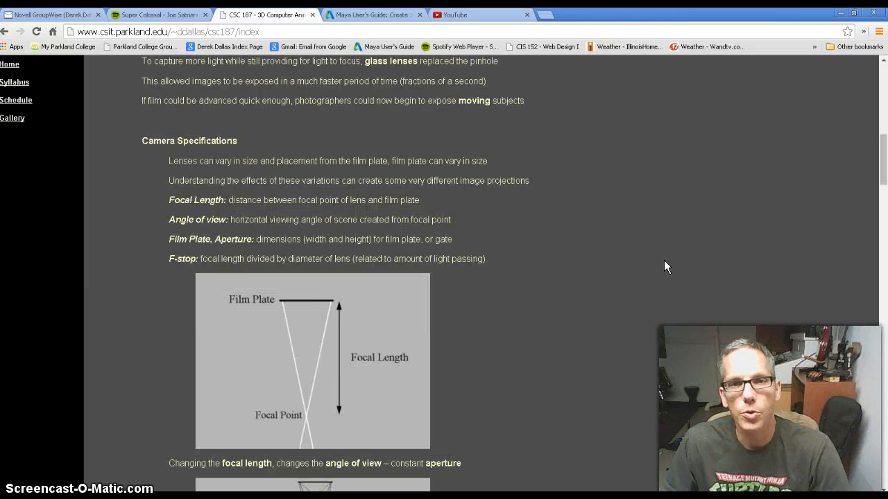
left_click_drag(138, 141, 245, 141)
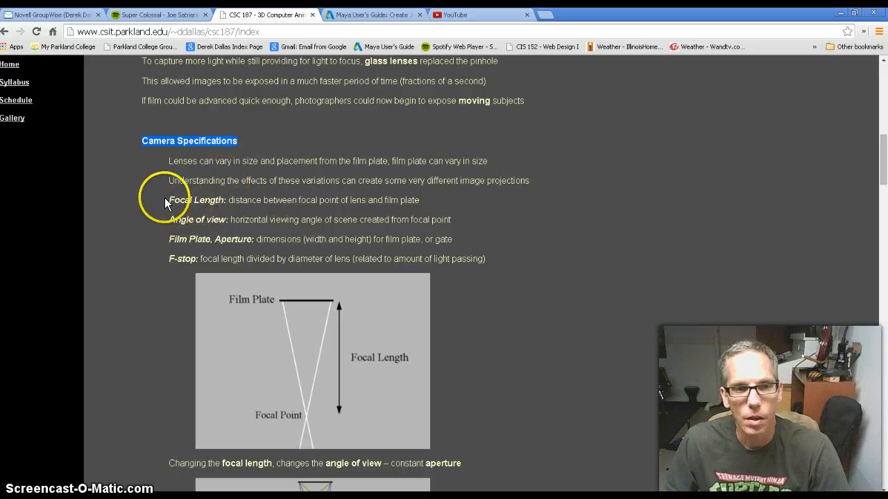
left_click_drag(169, 199, 430, 202)
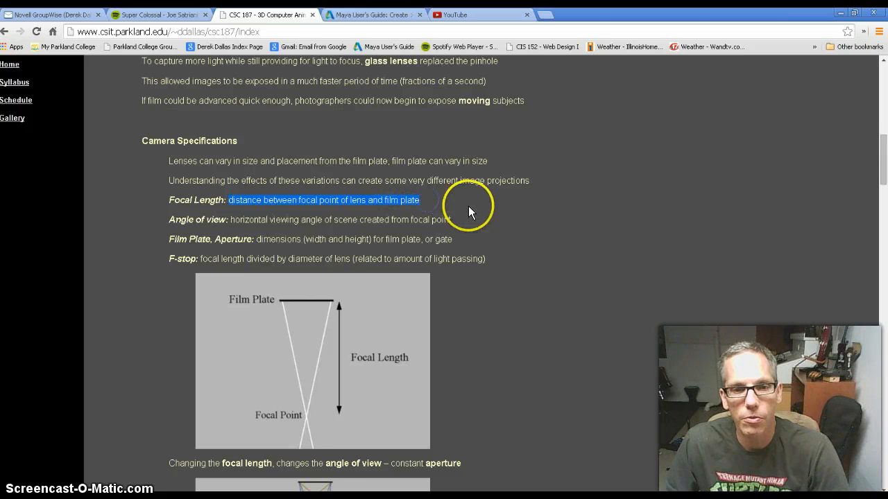
scroll(467, 206, "down", 1)
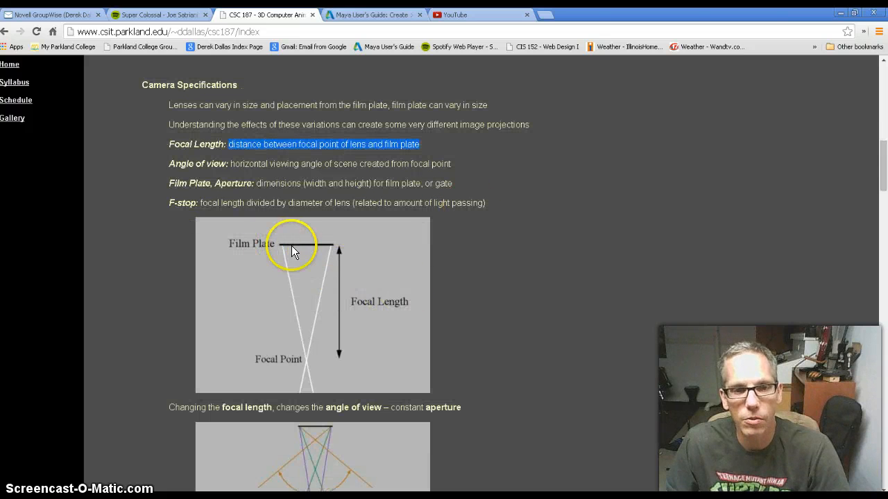
scroll(486, 236, "up", 8)
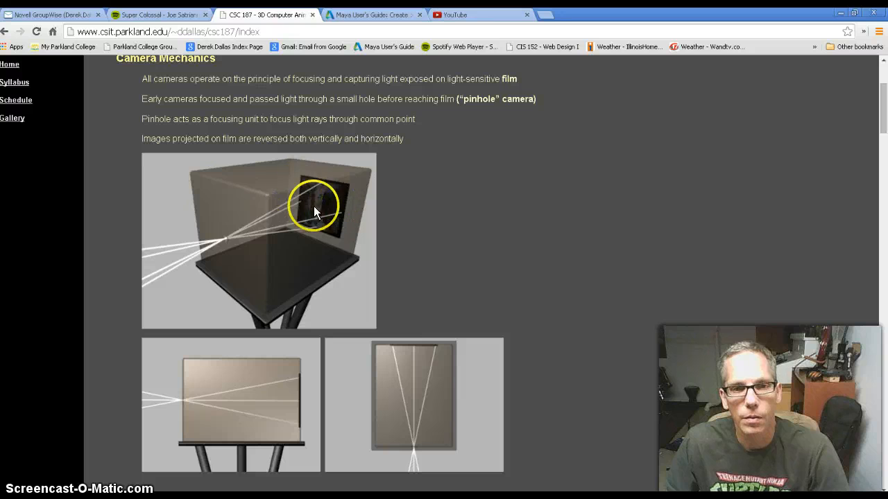
scroll(480, 216, "down", 8)
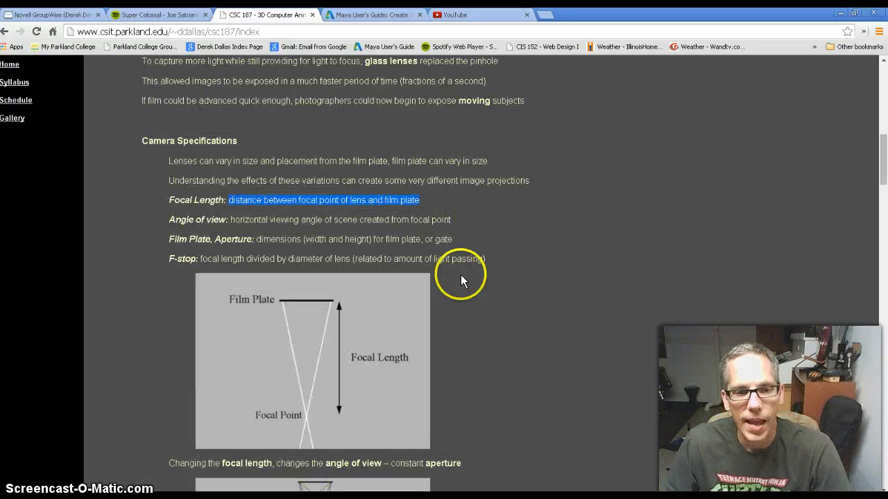
scroll(472, 274, "down", 3)
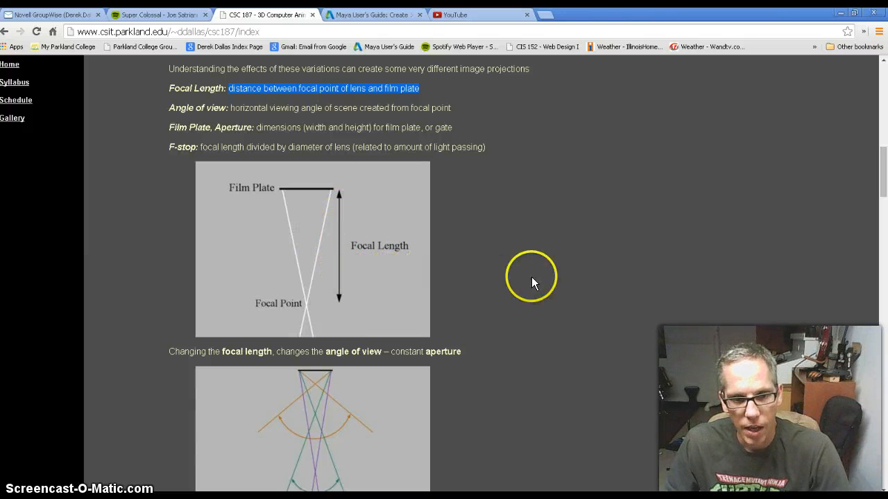
scroll(500, 232, "up", 1)
left_click_drag(166, 164, 227, 164)
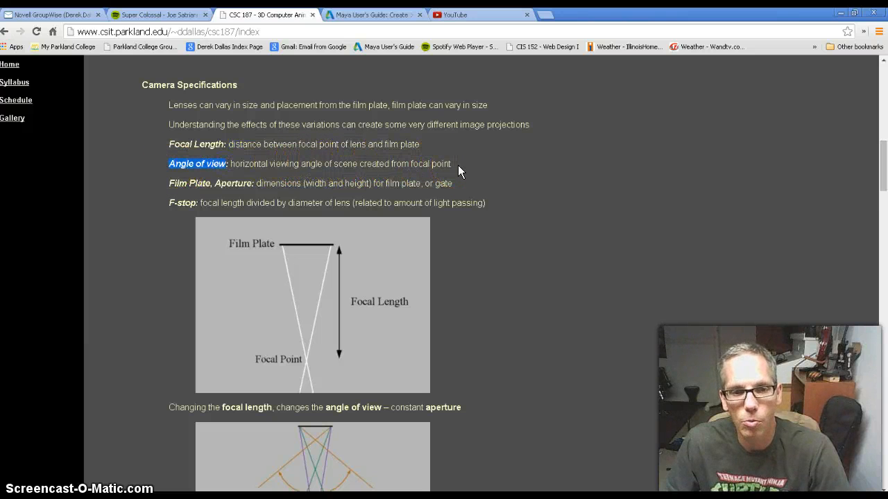
Study the diagrams of how changing the focal length or the aperture affects the angle of view.
scroll(458, 165, "down", 3)
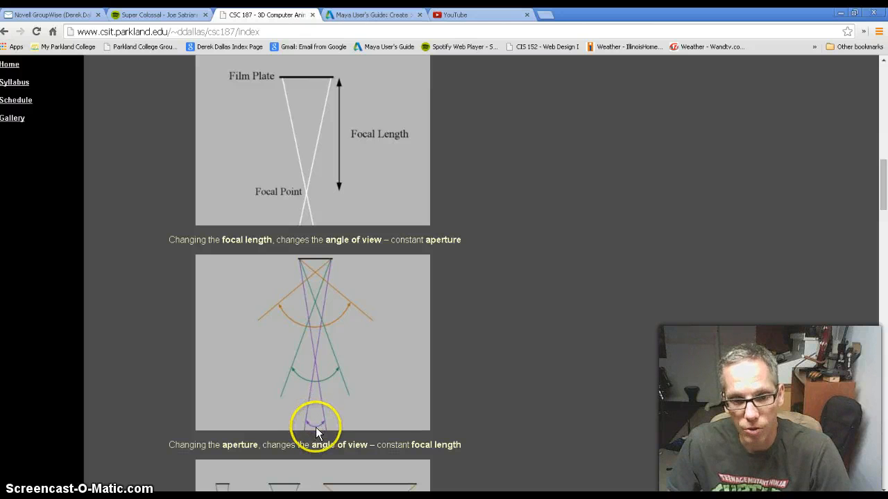
scroll(391, 392, "down", 3)
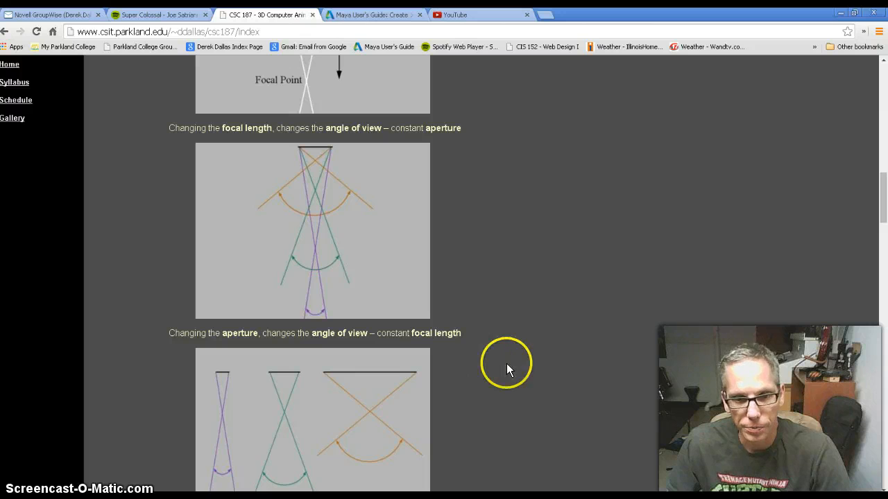
scroll(520, 358, "down", 2)
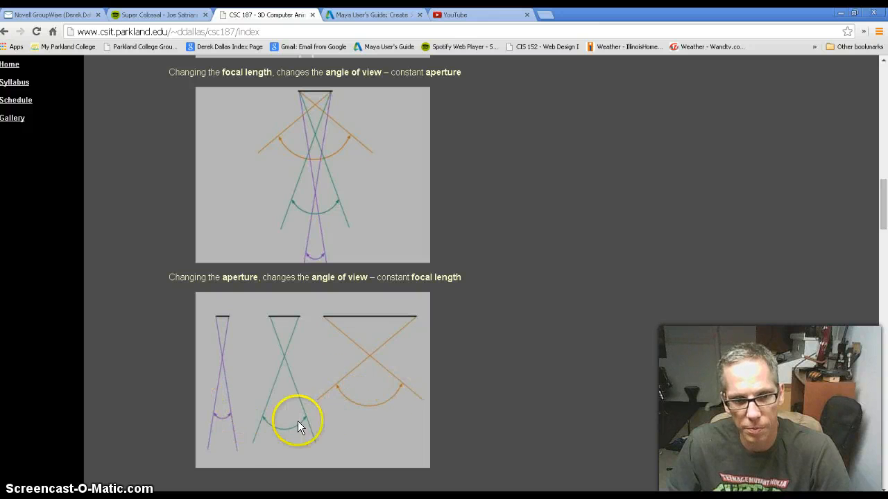
scroll(591, 255, "down", 4)
Read the Depth of Field notes, from the sample renders to the Distance Tool and Distance From Camera measuring methods.
scroll(592, 255, "down", 1)
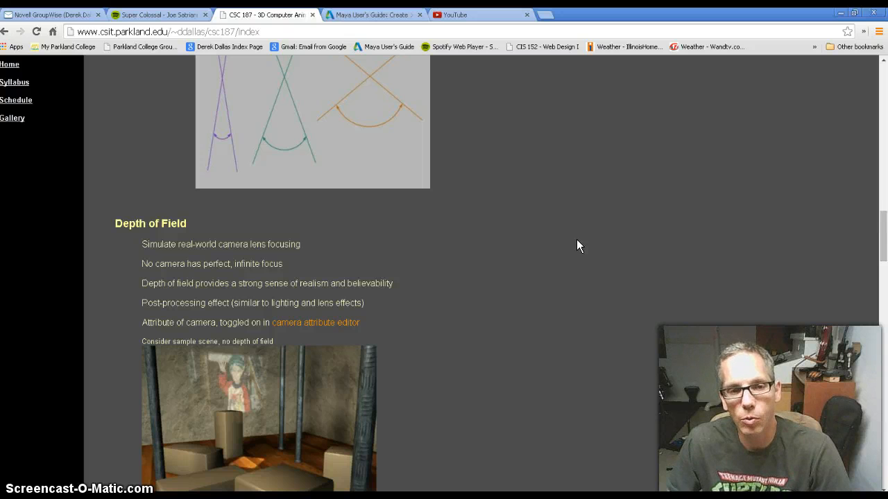
scroll(574, 242, "down", 1)
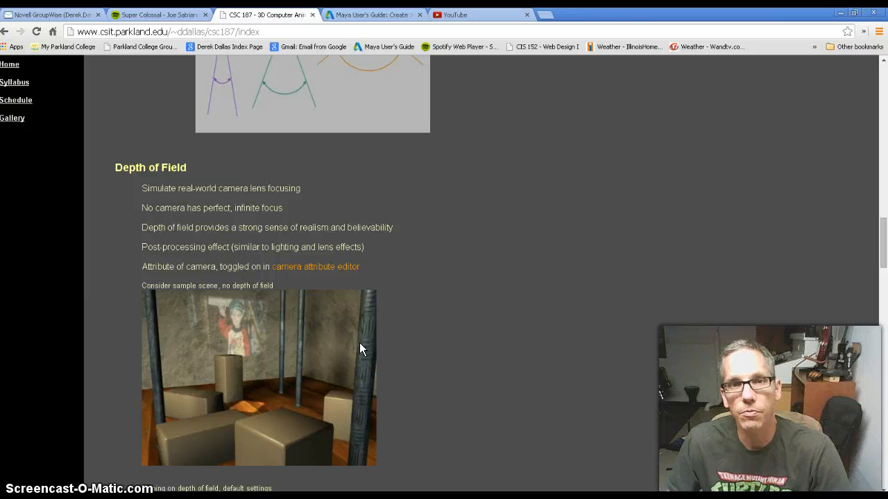
left_click(354, 321)
scroll(354, 320, "down", 1)
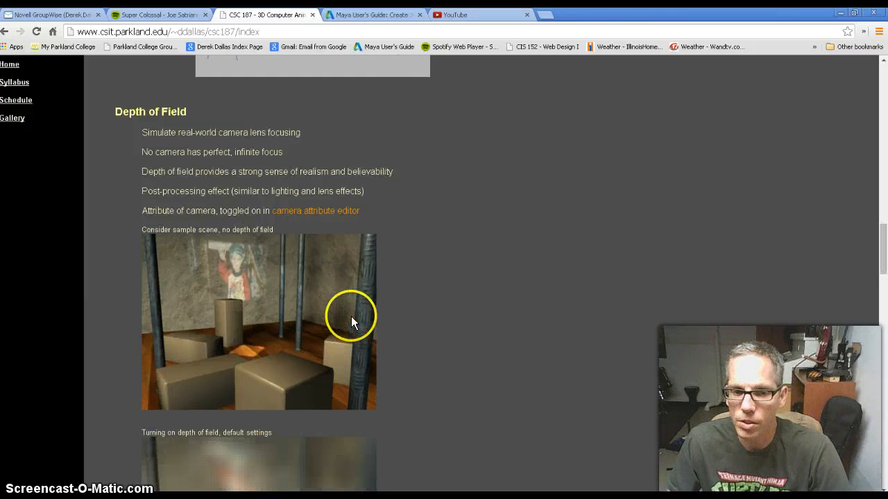
scroll(350, 317, "down", 2)
scroll(348, 316, "down", 5)
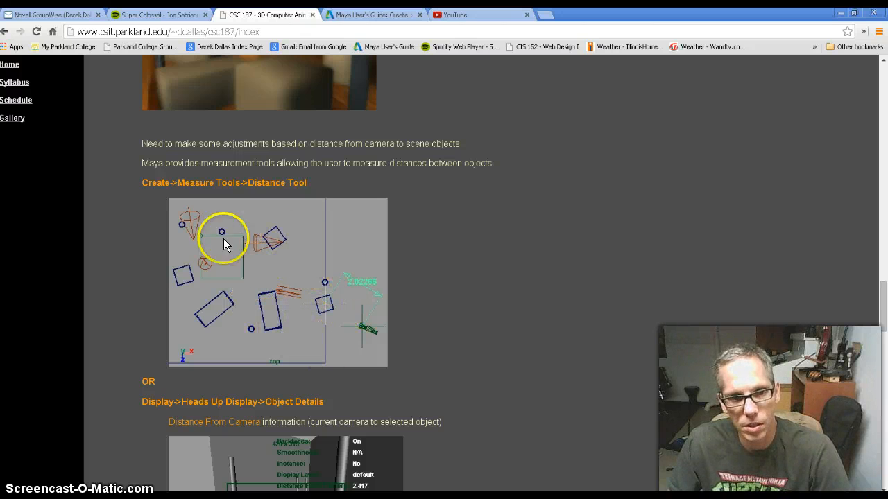
scroll(301, 276, "down", 3)
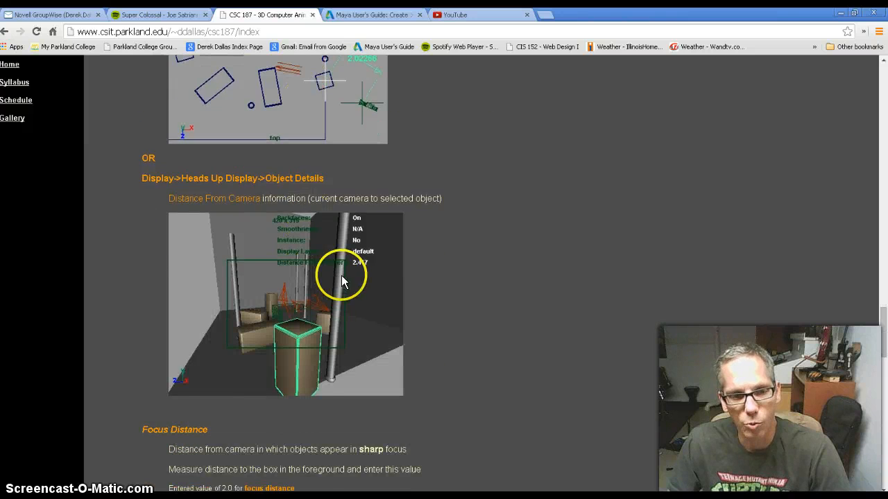
Review the notes and sample renders on focus distance, f-stop, Focus Region Scale and adjusting the focus distance.
scroll(342, 281, "down", 3)
scroll(338, 394, "down", 1)
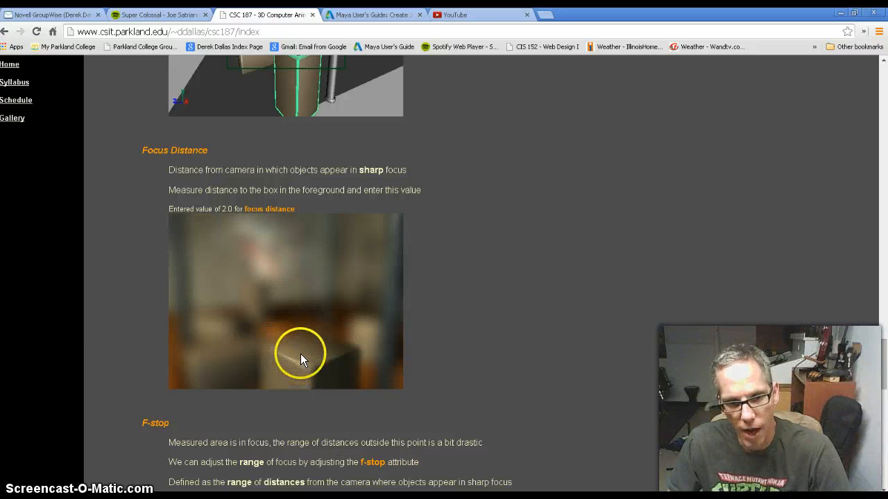
scroll(311, 349, "down", 6)
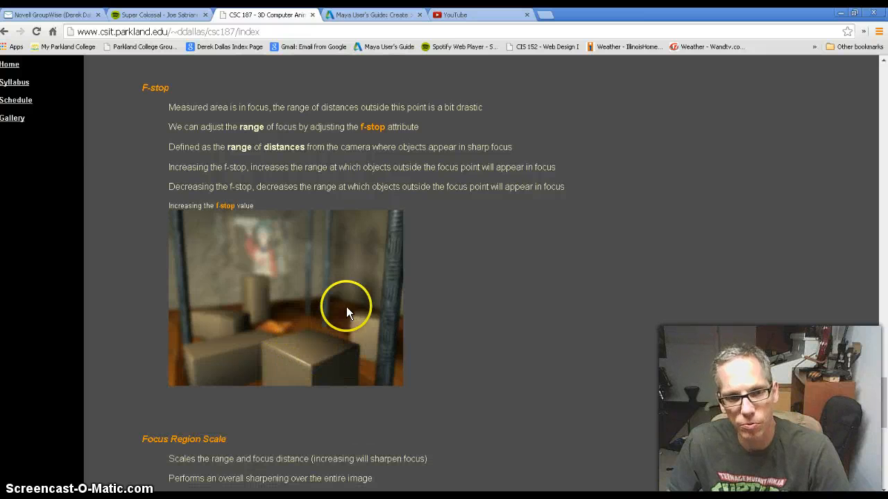
scroll(357, 271, "down", 4)
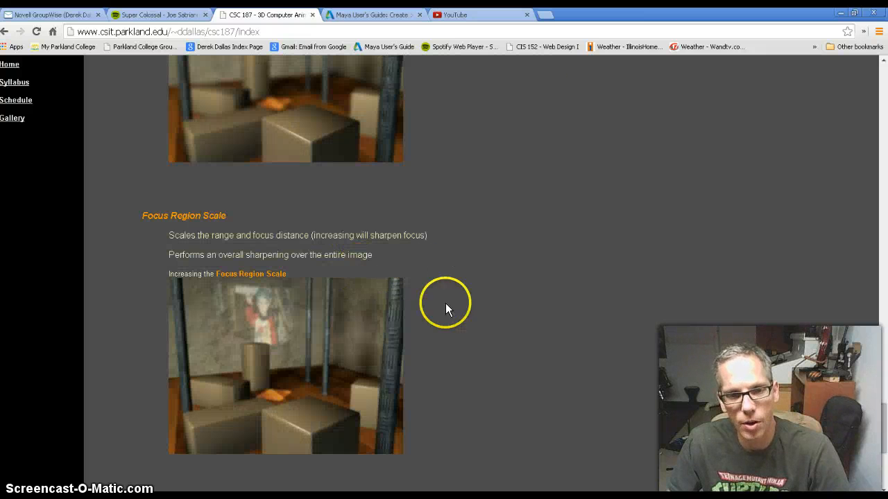
scroll(507, 281, "down", 2)
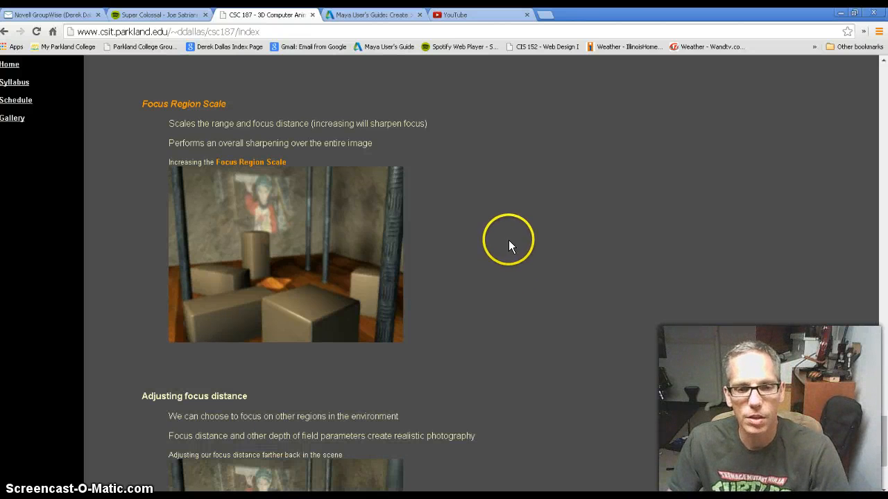
scroll(509, 240, "down", 3)
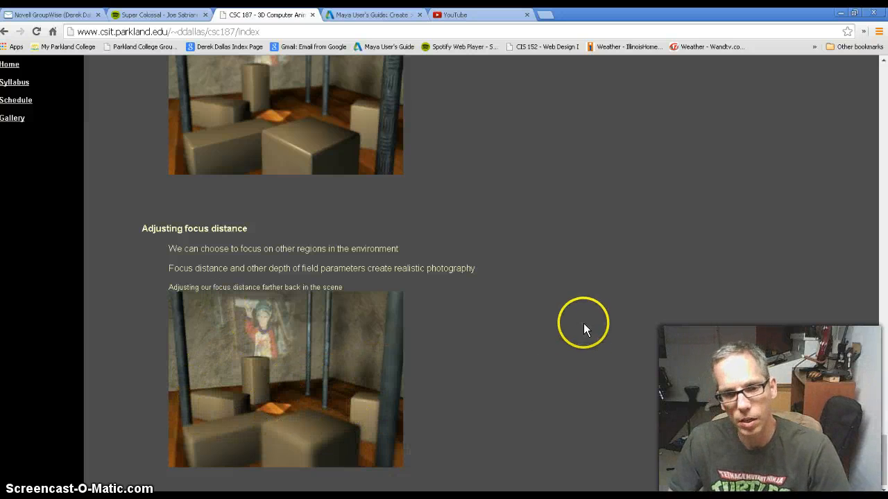
scroll(581, 313, "up", 10)
scroll(580, 316, "up", 1)
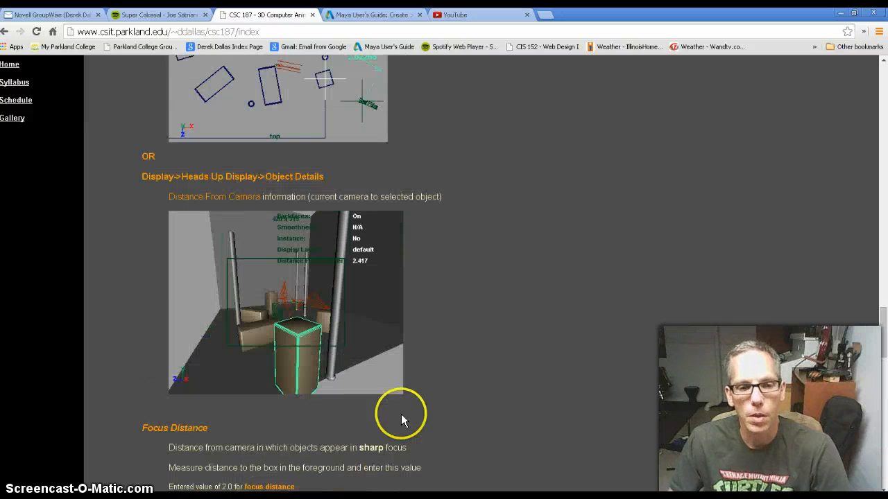
Switch to Maya and create a new perspective camera for the viewport showing the house scene.
left_click(258, 484)
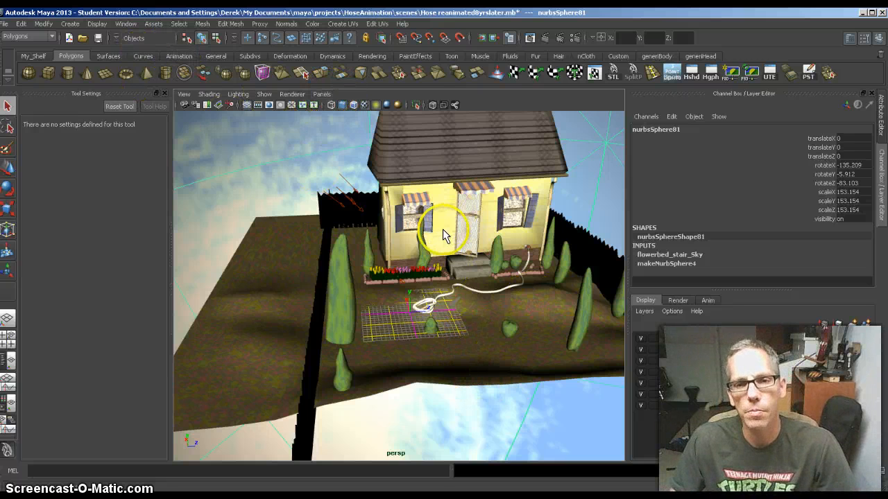
left_click(322, 95)
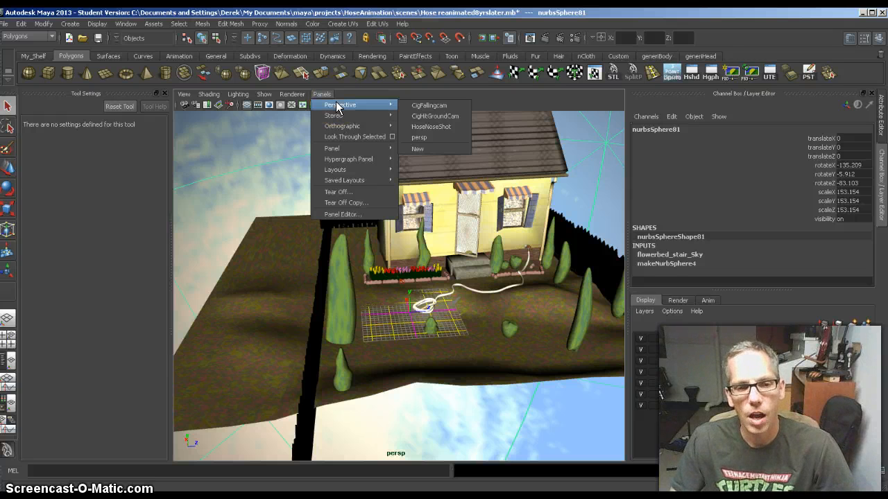
left_click(416, 149)
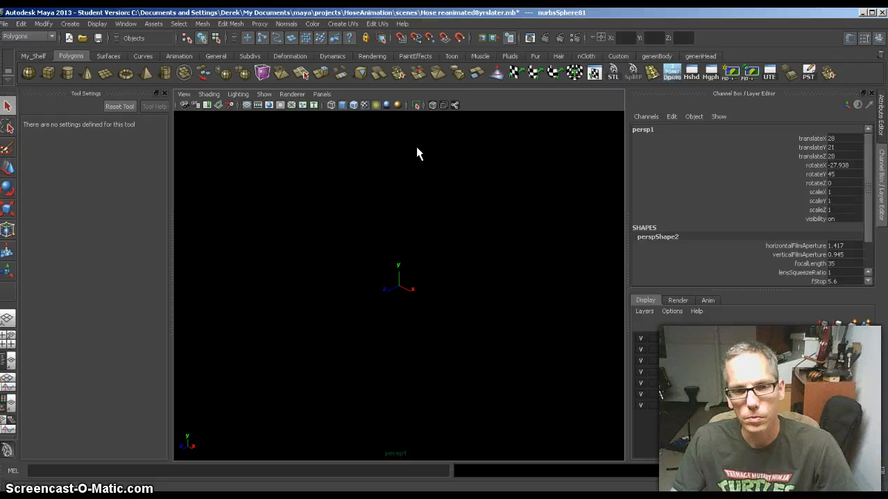
Position the new camera to face the front of the house, with the roof, trees and yard all in frame.
left_click(423, 297)
middle_click_drag(427, 303, 444, 423, "alt")
left_click_drag(444, 423, 529, 405, "alt")
right_click_drag(529, 404, 356, 353, "alt")
left_click_drag(357, 353, 423, 375, "alt")
right_click_drag(423, 375, 371, 368, "alt")
middle_click_drag(373, 364, 343, 391, "alt")
left_click_drag(343, 392, 377, 394, "alt")
right_click_drag(376, 395, 409, 399, "alt")
middle_click_drag(412, 391, 421, 392, "alt")
left_click_drag(421, 395, 416, 389, "alt")
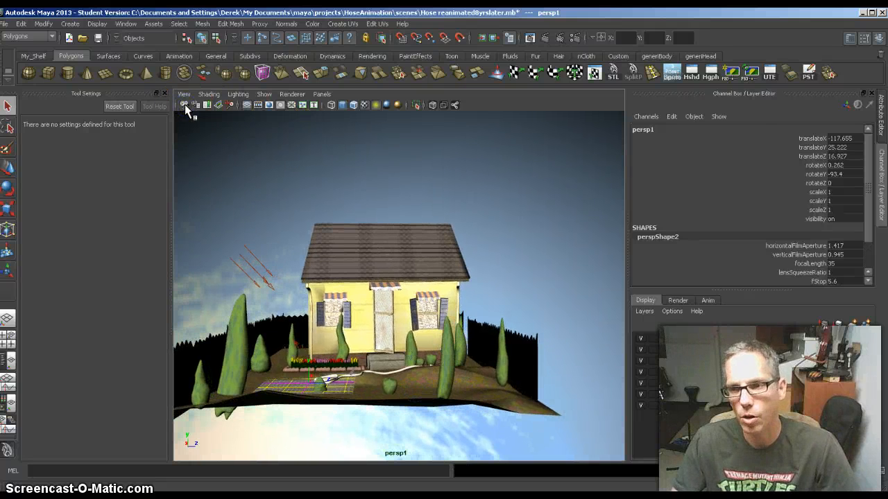
Select the new perspective camera and display its camera attributes with the focal length value ready for editing.
left_click(881, 113)
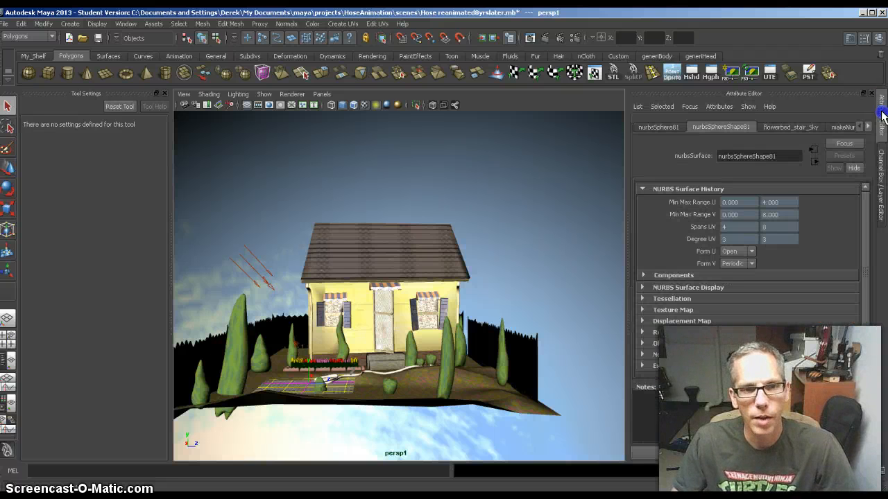
left_click(184, 104)
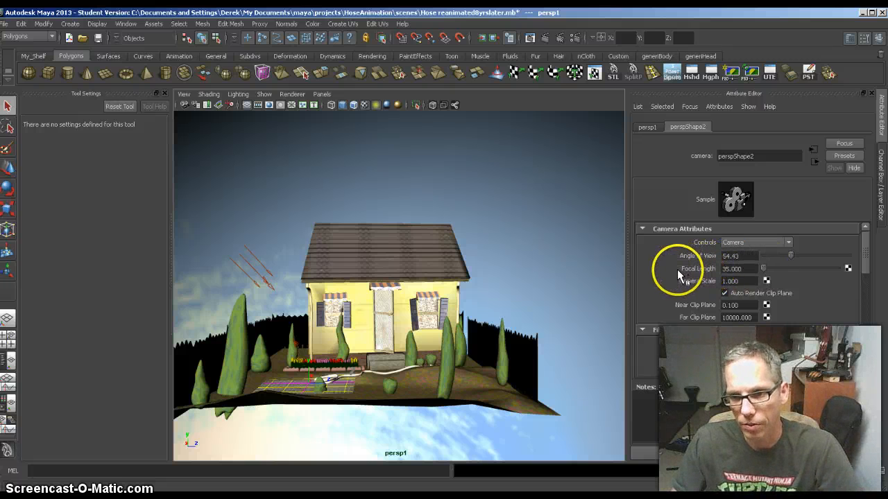
double_click(725, 269)
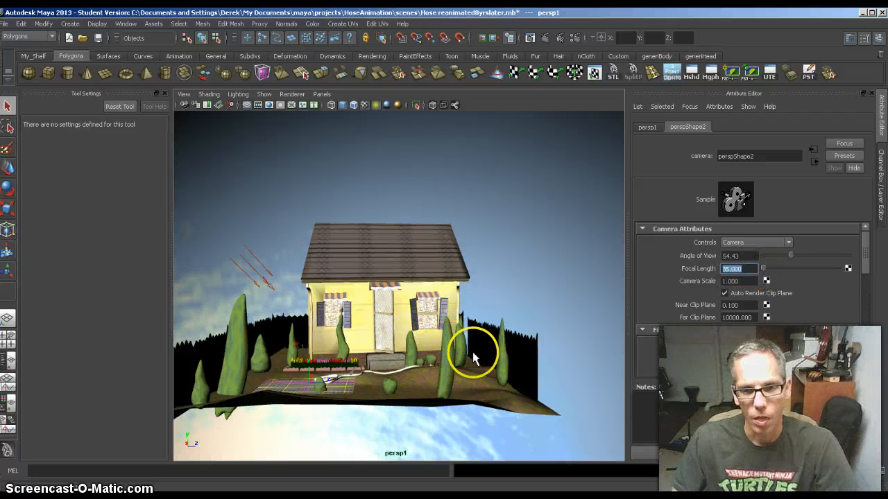
Try a range of focal lengths on the camera between 2.5 and about 292, and reset the focal length to 35.
left_click(763, 269)
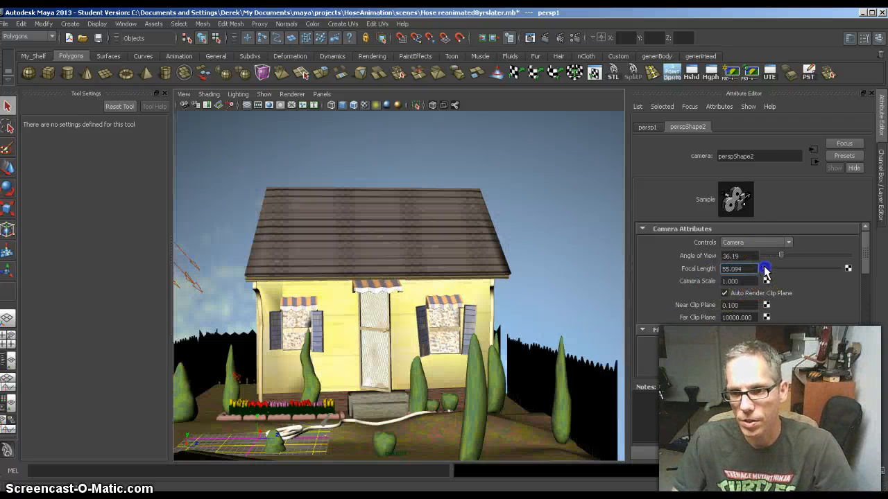
left_click_drag(764, 271, 764, 271)
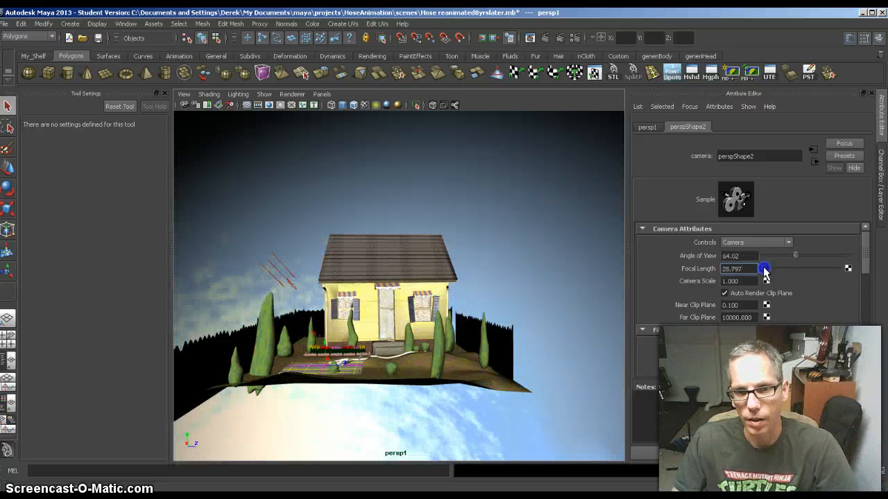
left_click(764, 269)
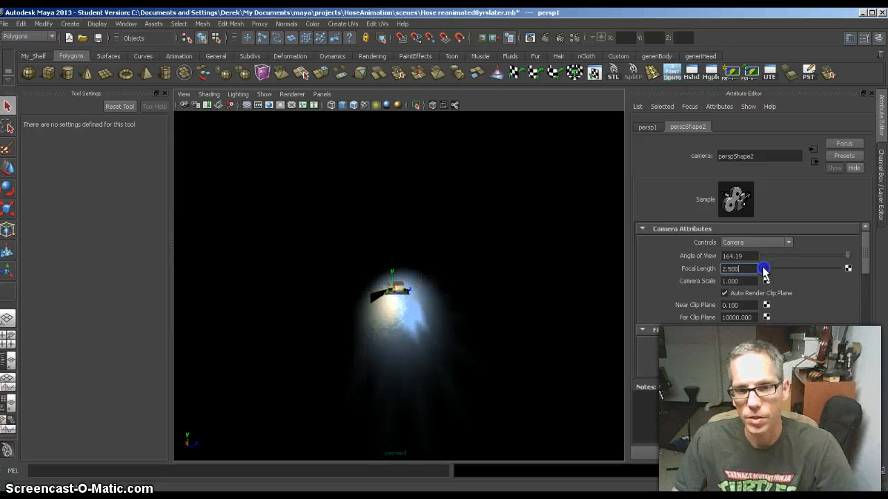
left_click(760, 270)
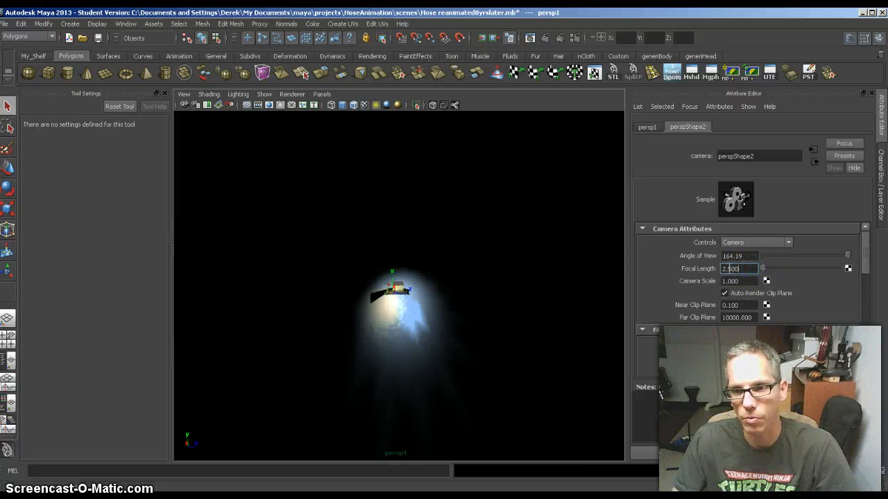
left_click_drag(757, 269, 714, 269)
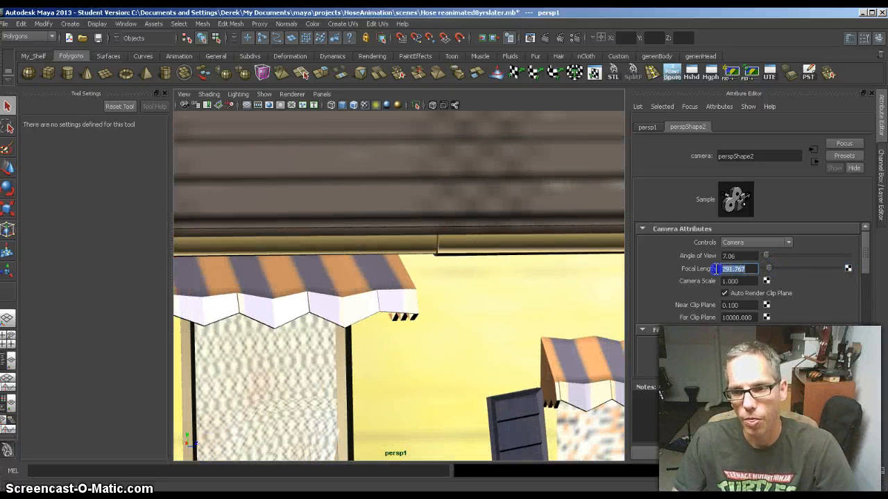
type("35")
key("Return")
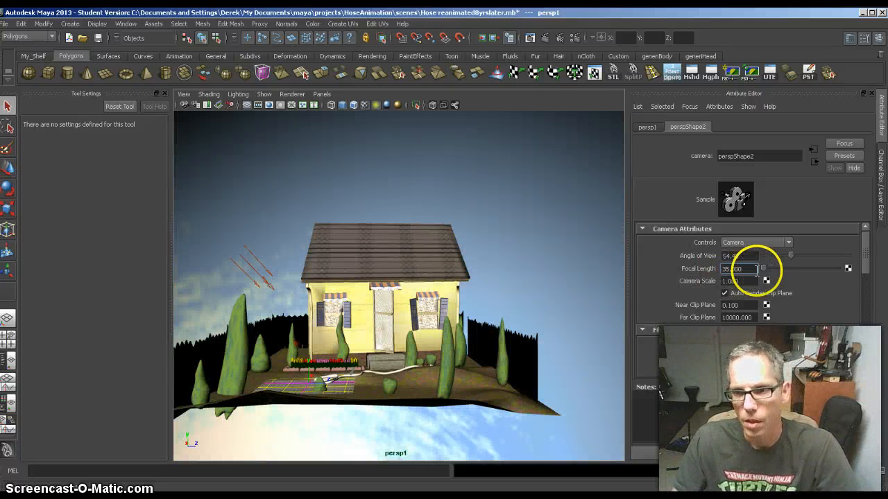
Set the camera's focal length to 50.
left_click_drag(749, 269, 711, 277)
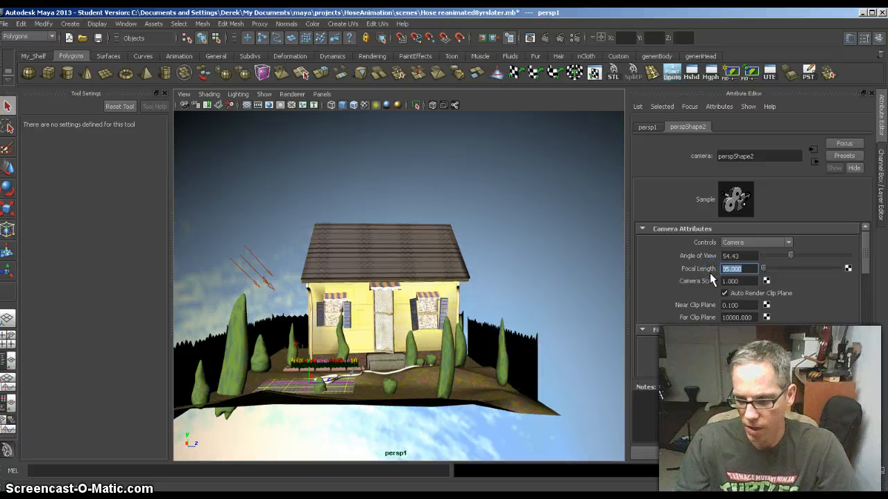
type("50")
key("Return")
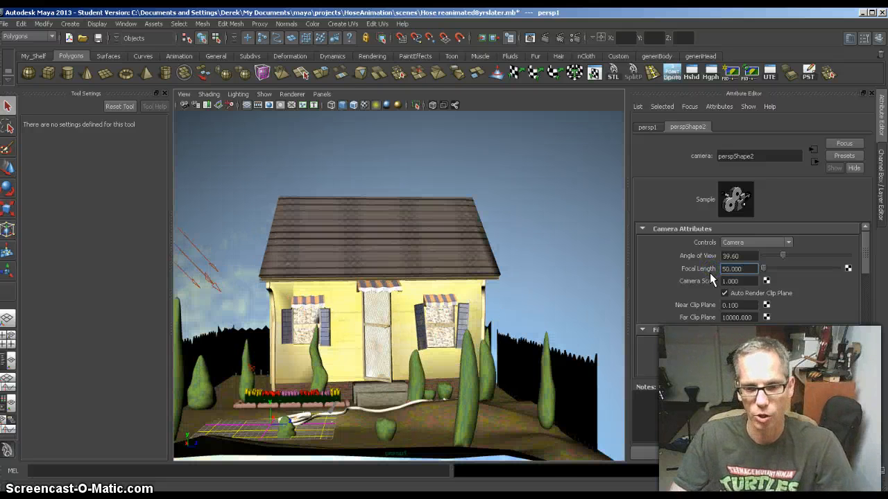
Move the camera in close to the house front so the door and both windows fill the frame.
left_click_drag(398, 367, 363, 370, "alt")
right_click_drag(362, 370, 426, 373, "alt")
left_click_drag(427, 373, 505, 392, "alt")
middle_click_drag(480, 366, 453, 367, "alt")
left_click_drag(452, 366, 484, 364, "alt")
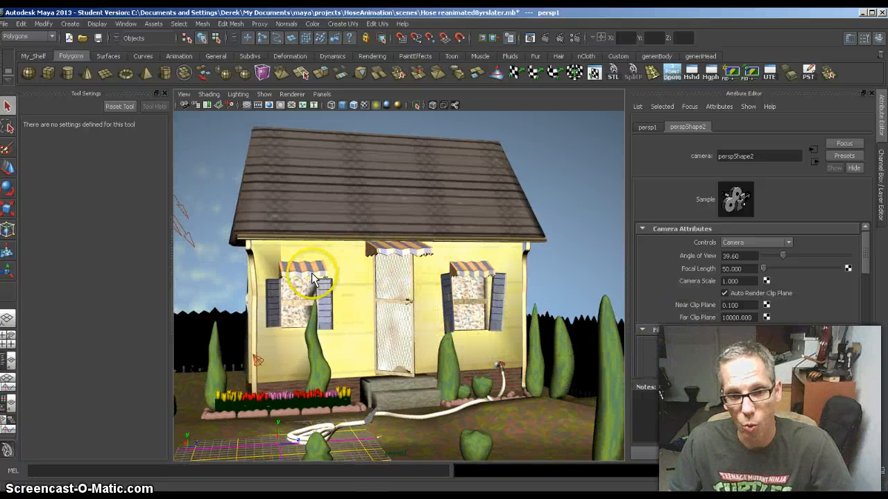
left_click_drag(502, 370, 478, 392, "alt")
right_click_drag(479, 392, 495, 390, "alt")
left_click_drag(495, 391, 467, 362, "alt")
right_click_drag(467, 363, 514, 379, "alt")
middle_click_drag(453, 351, 427, 283, "alt")
left_click_drag(427, 309, 428, 281, "alt")
middle_click_drag(428, 281, 423, 353, "alt")
left_click_drag(423, 353, 427, 351, "alt")
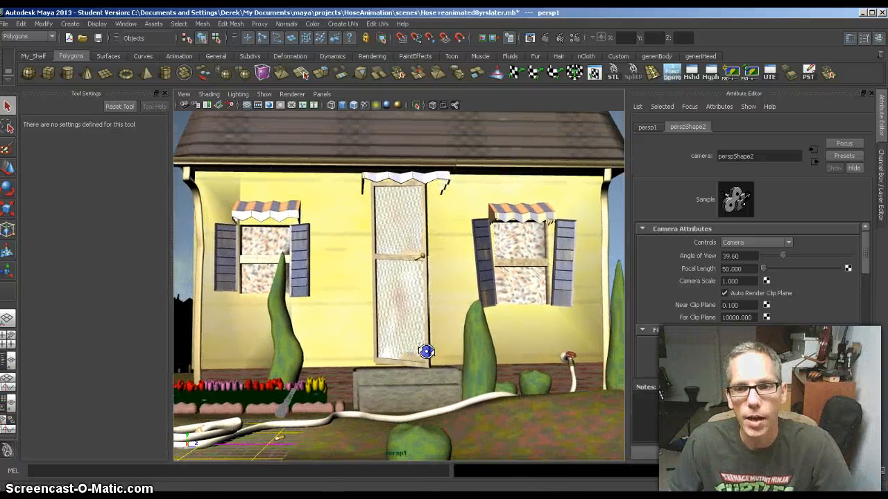
Set the camera's focal length to 20 and examine the matching angle of view.
left_click(750, 269)
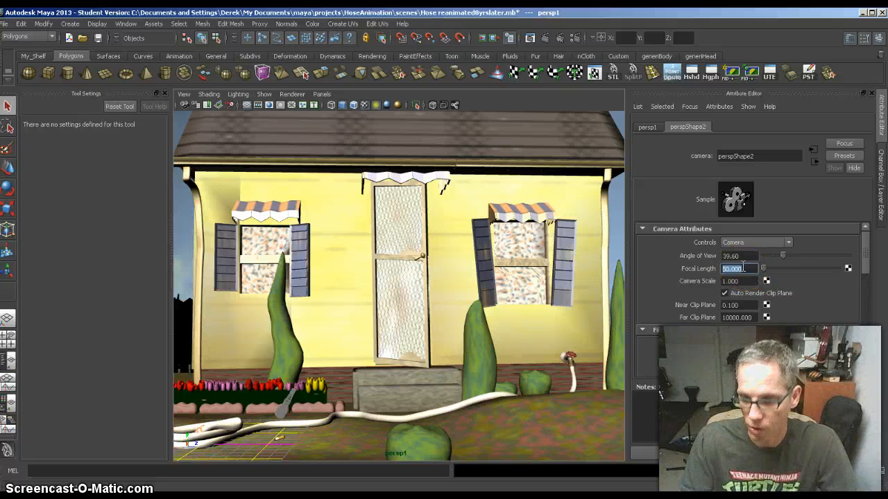
key("Return")
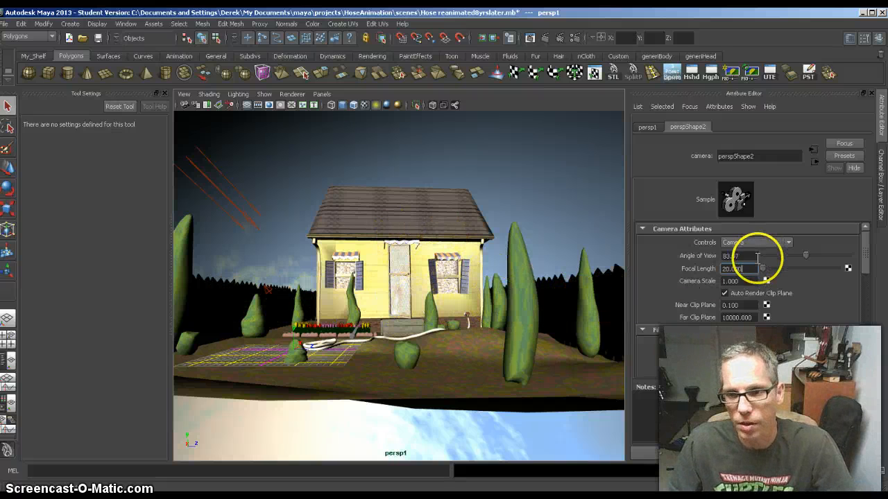
left_click(690, 256)
left_click_drag(689, 255, 714, 255)
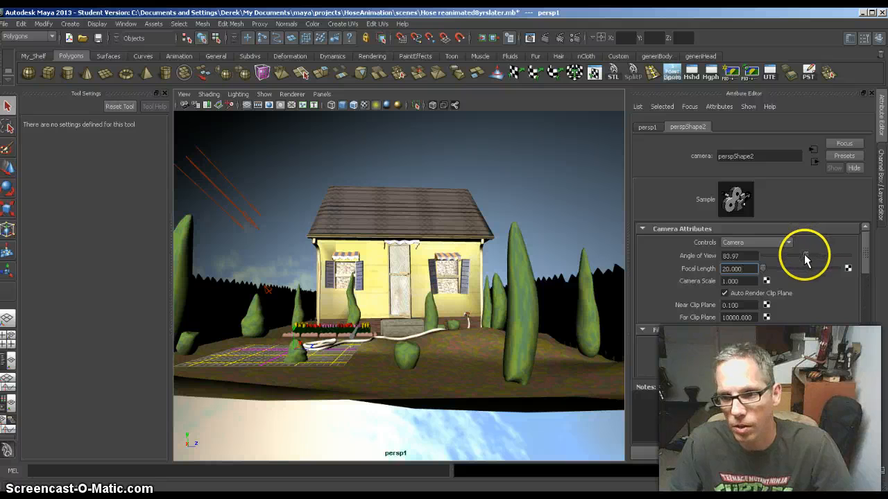
Compare focal lengths of 35 and 10 from the same camera position, ending on 10.
double_click(747, 268)
type("35")
key("Return")
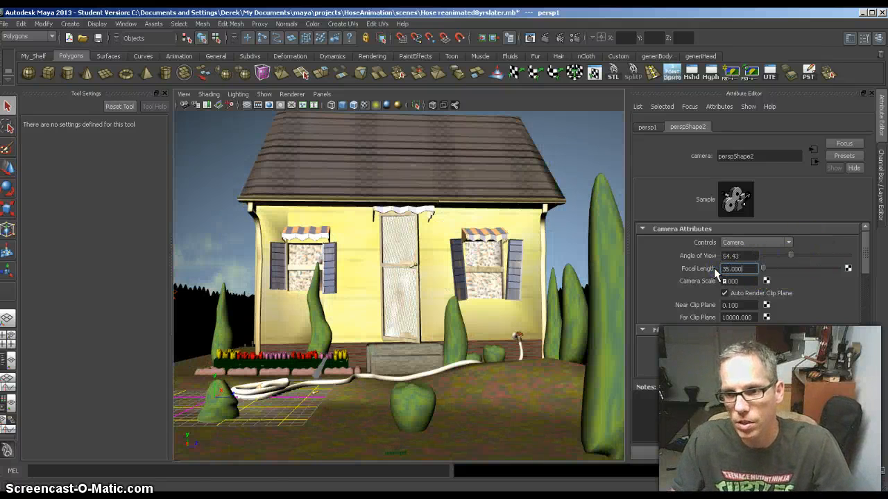
left_click(746, 269)
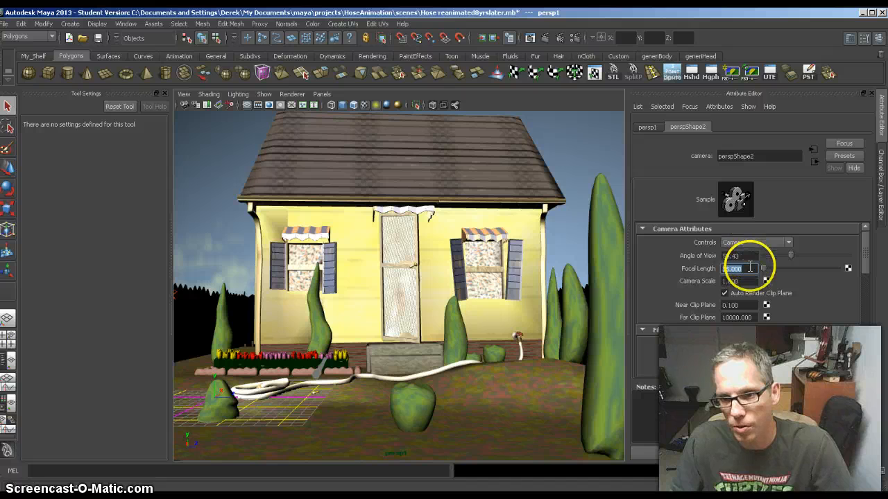
type("0")
key("Return")
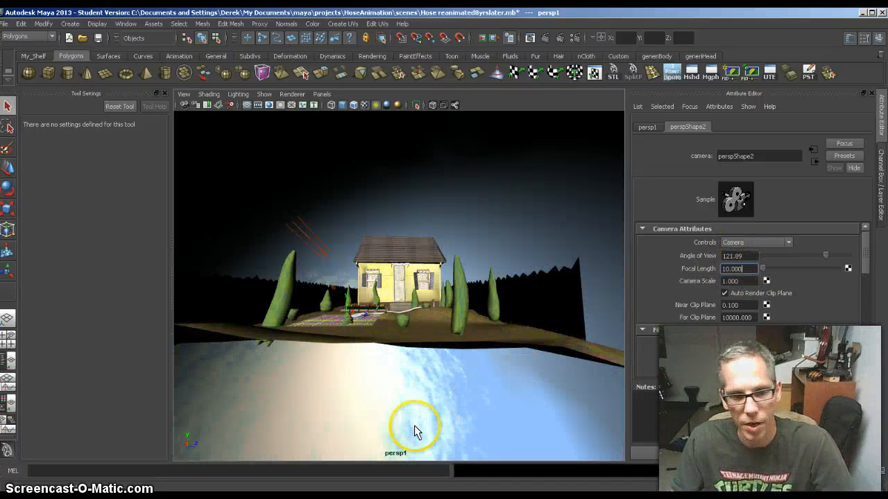
Switch to the course notes in the browser, review the diagrams relating focal length and aperture to angle of view, and return to Maya.
key("alt+Tab")
scroll(540, 254, "up", 16)
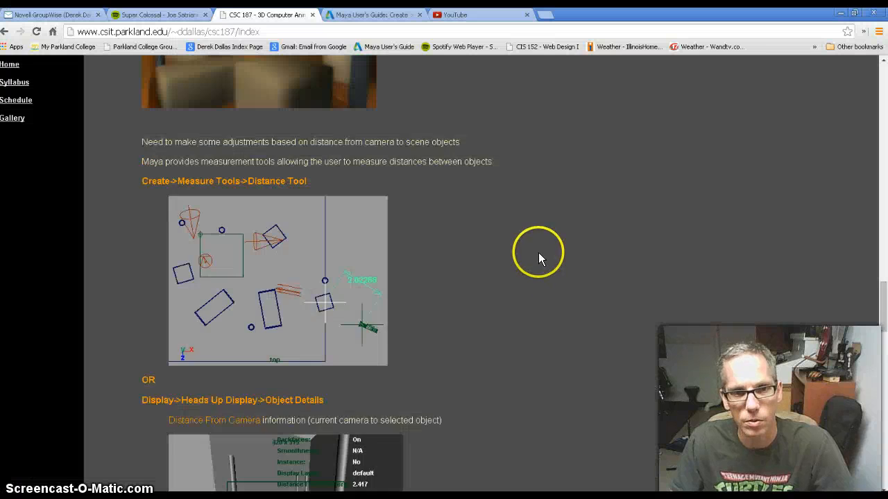
scroll(372, 324, "down", 3)
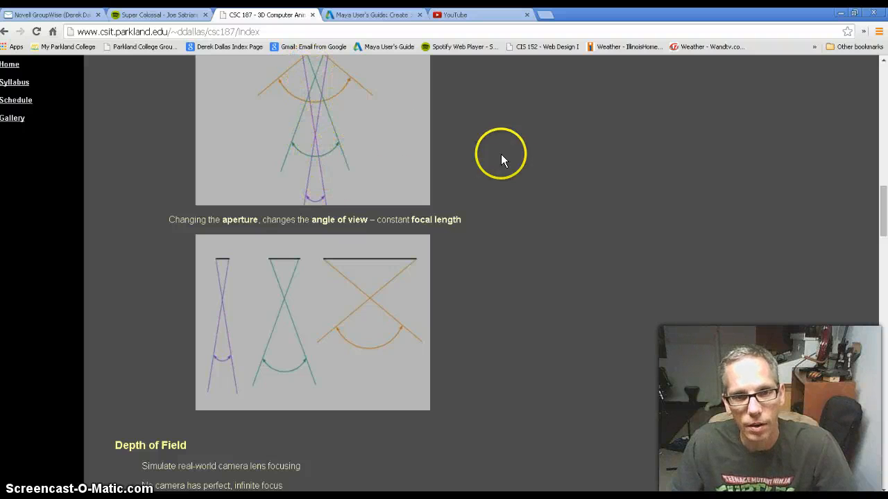
scroll(490, 151, "up", 3)
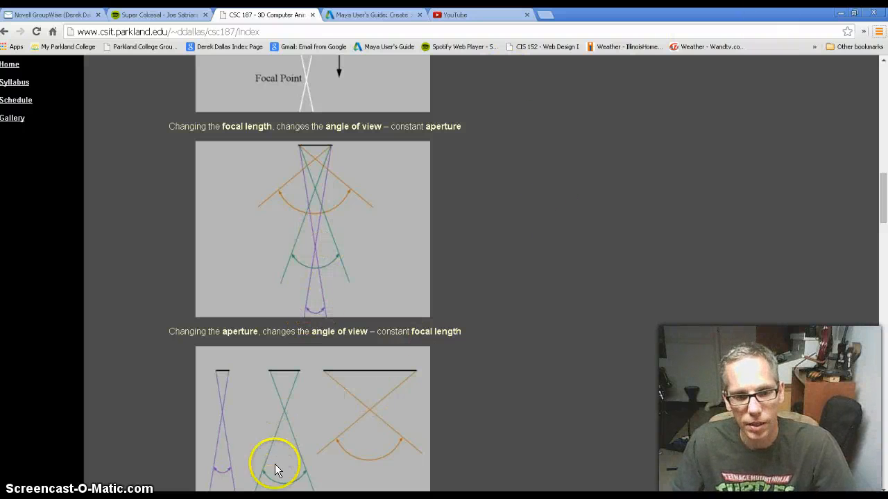
left_click(298, 495)
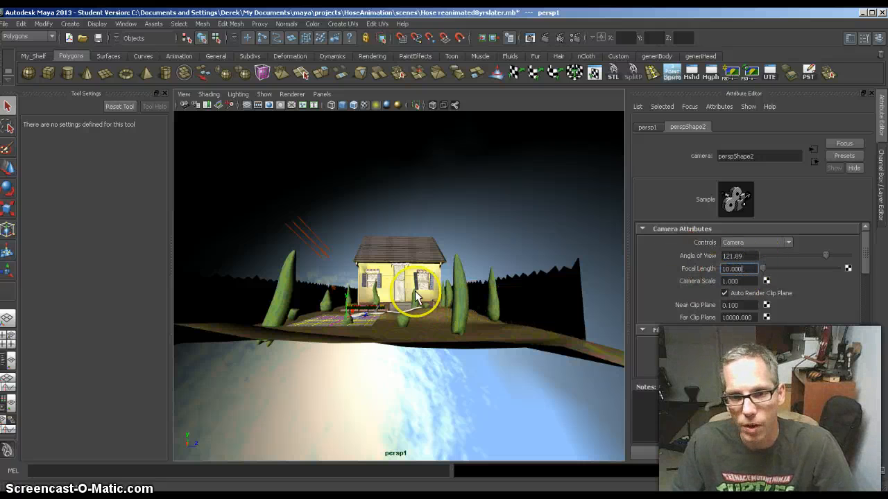
Orbit the camera low to the side behind the large tree, and set the camera's focal length to 35.
left_click_drag(474, 331, 454, 328, "alt")
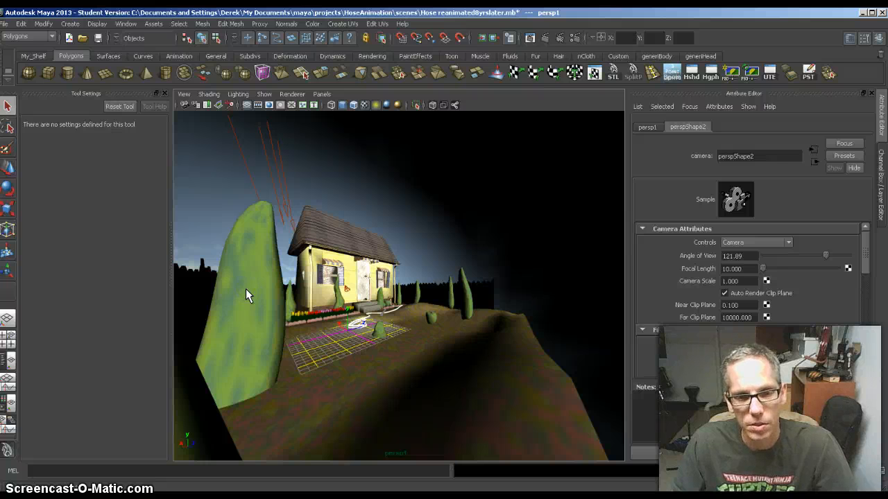
left_click(245, 289)
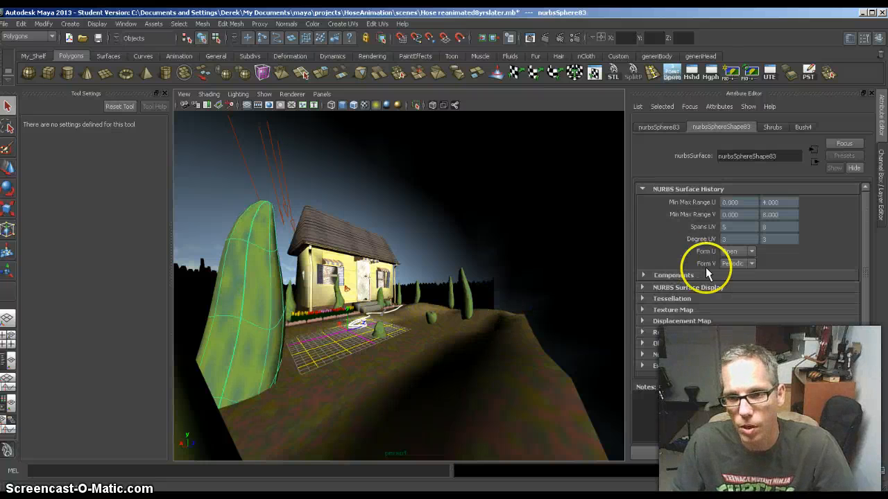
left_click(184, 105)
left_click_drag(755, 269, 707, 272)
type("35")
key("Return")
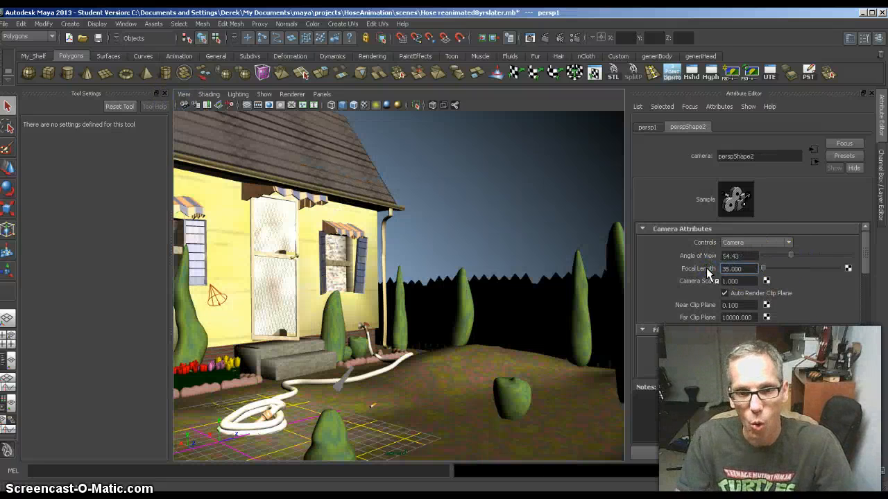
Reposition the camera to face the house front, framing the whole roof, the flowerbed and the surrounding trees.
left_click_drag(444, 339, 448, 317, "alt")
right_click_drag(449, 318, 509, 324, "alt")
middle_click_drag(455, 305, 440, 386, "alt")
left_click_drag(440, 388, 452, 363, "alt")
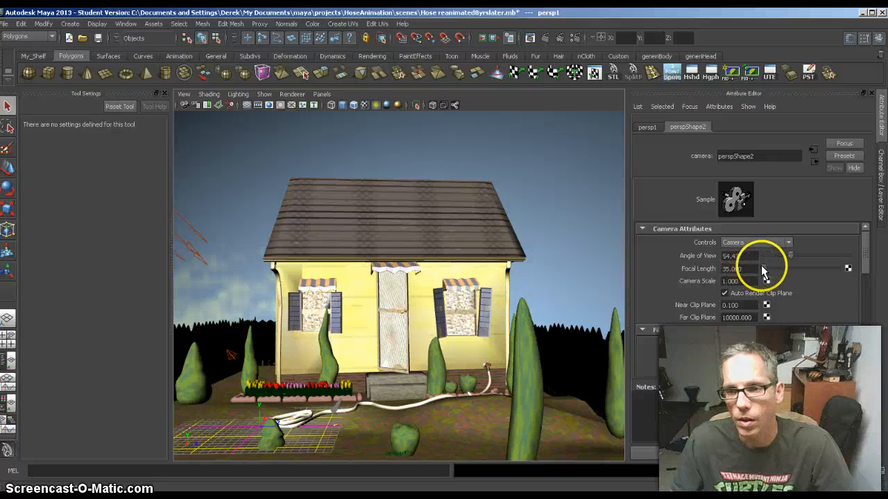
Try focal lengths of 50 and about 55 on the camera, and return the focal length to 35.
left_click_drag(759, 269, 711, 268)
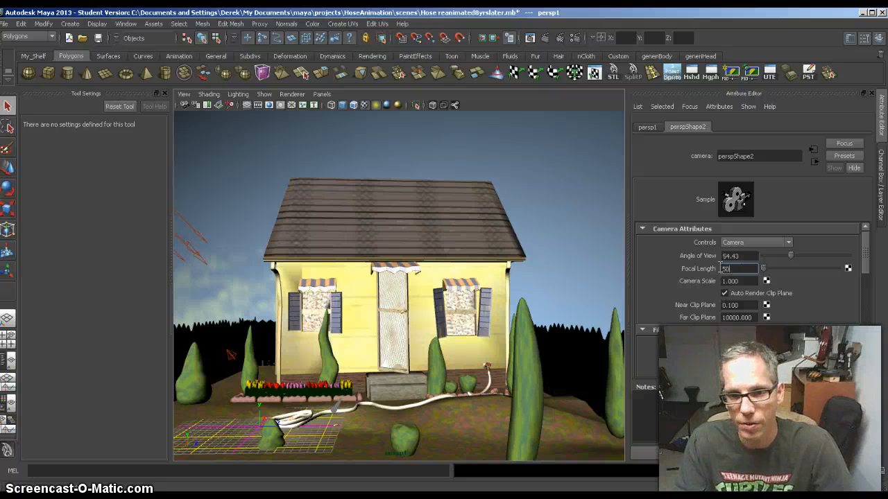
key("Return")
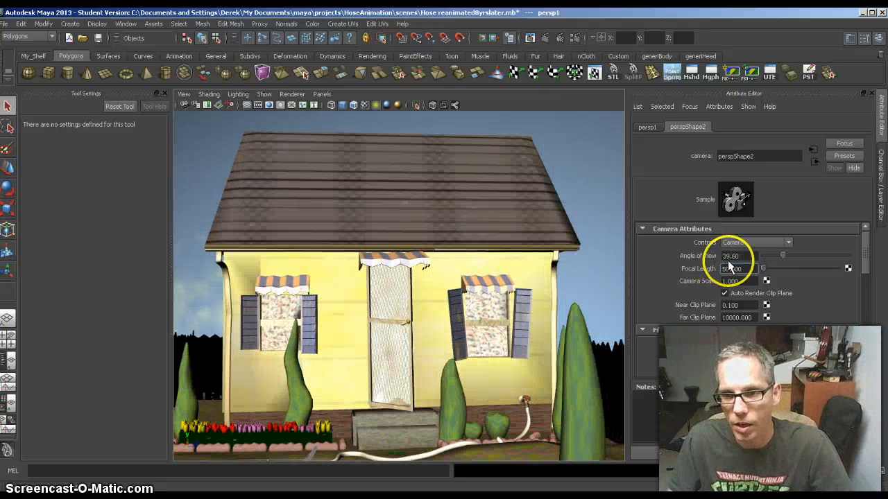
left_click_drag(763, 269, 763, 272)
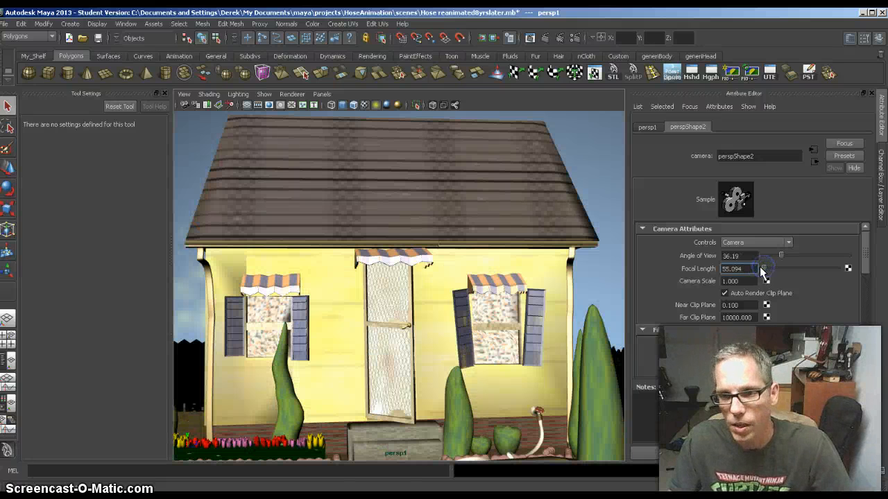
left_click(710, 270)
type("35")
key("Return")
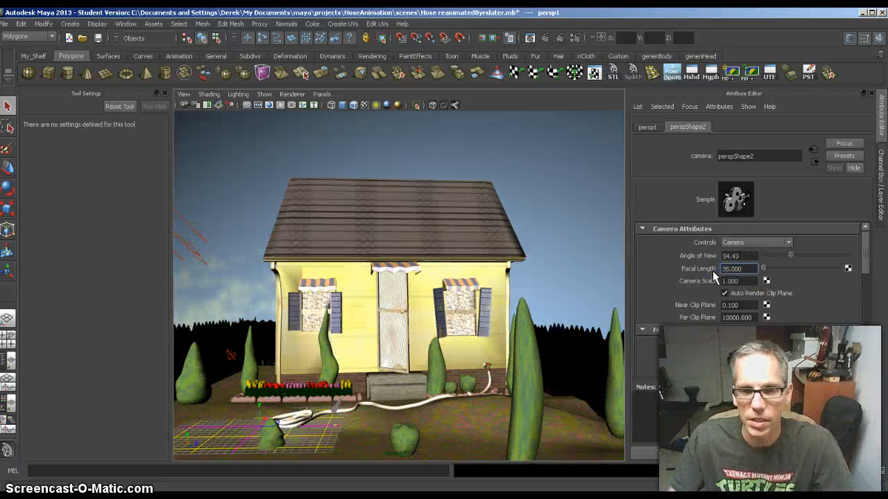
Show the camera's channels and adjust the focal length interactively to about 19 and back up to about 29.5, orbiting the camera slightly.
left_click(880, 184)
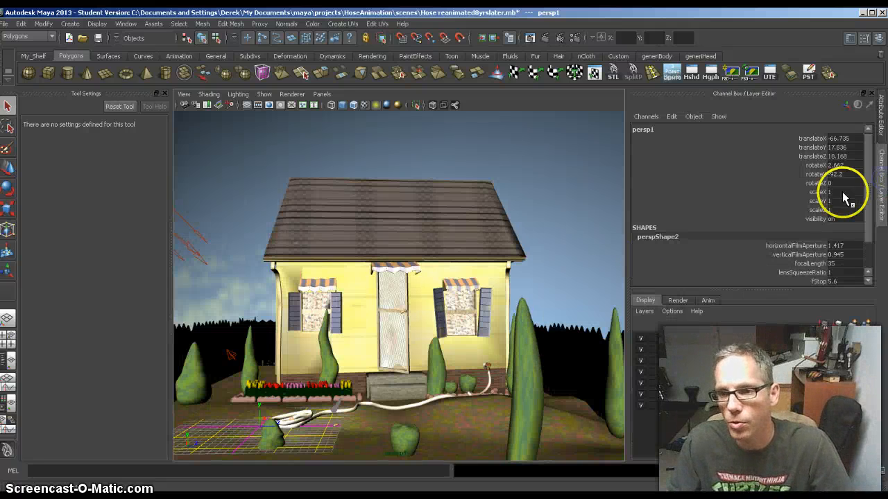
left_click(810, 263)
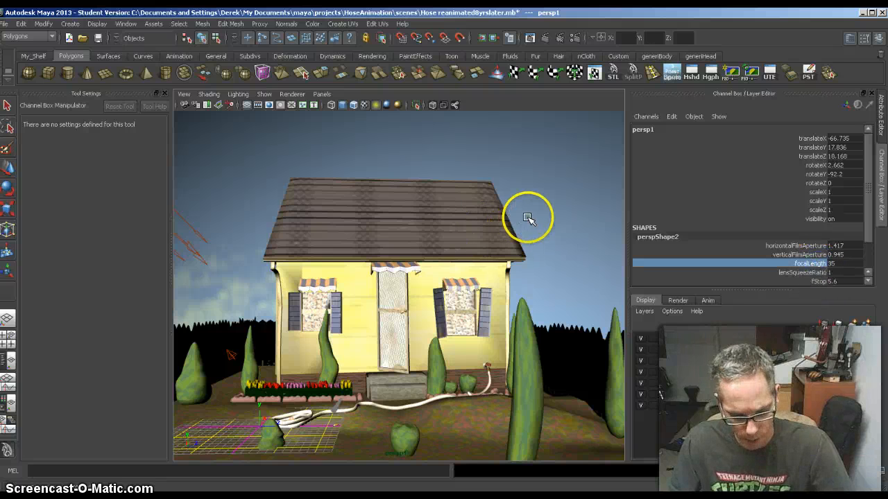
middle_click_drag(543, 202, 455, 242)
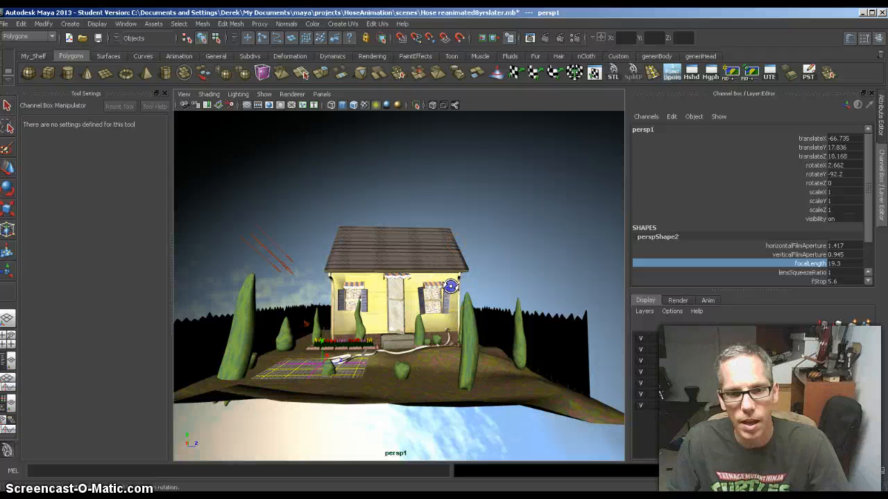
left_click_drag(452, 288, 452, 280, "alt")
middle_click_drag(447, 285, 499, 321)
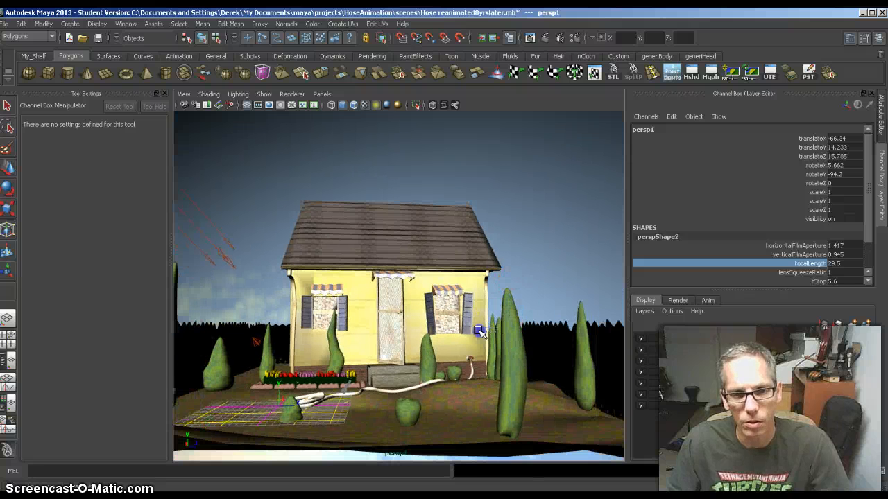
left_click(455, 337)
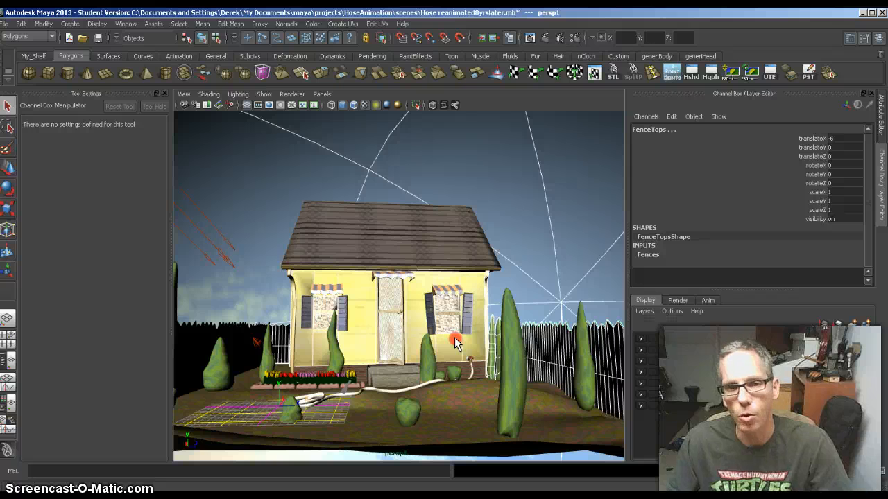
left_click(183, 105)
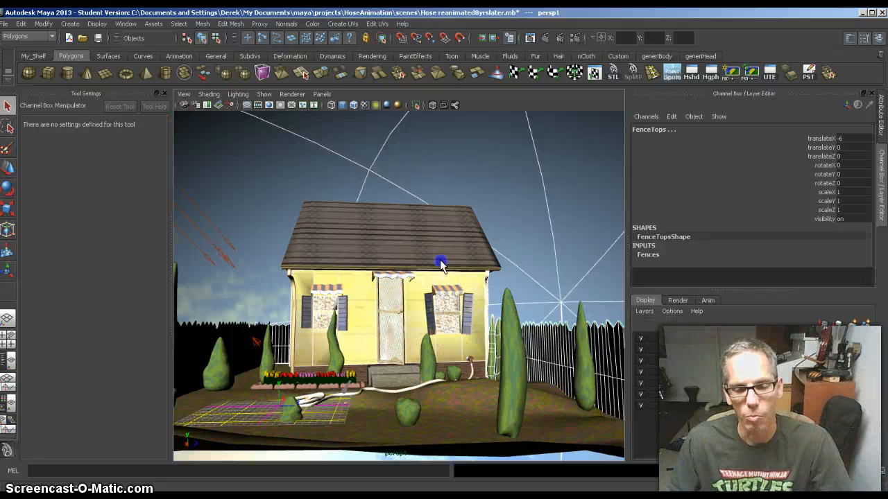
left_click(445, 348)
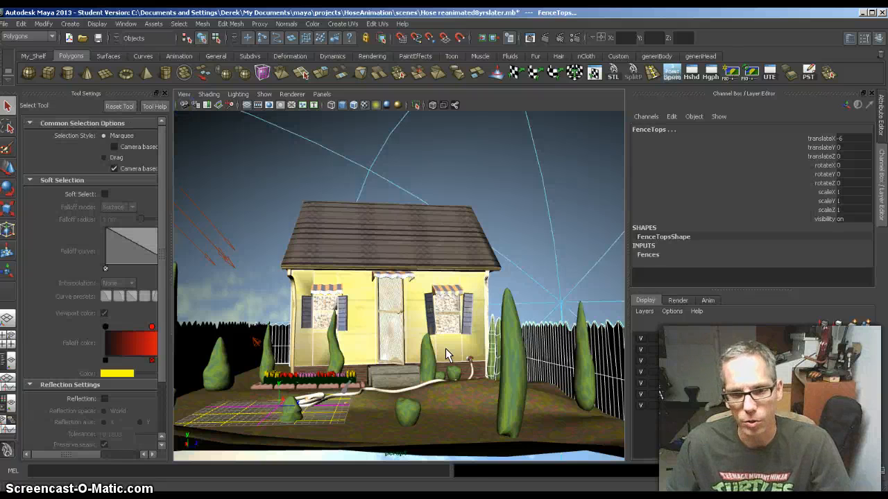
right_click(427, 303)
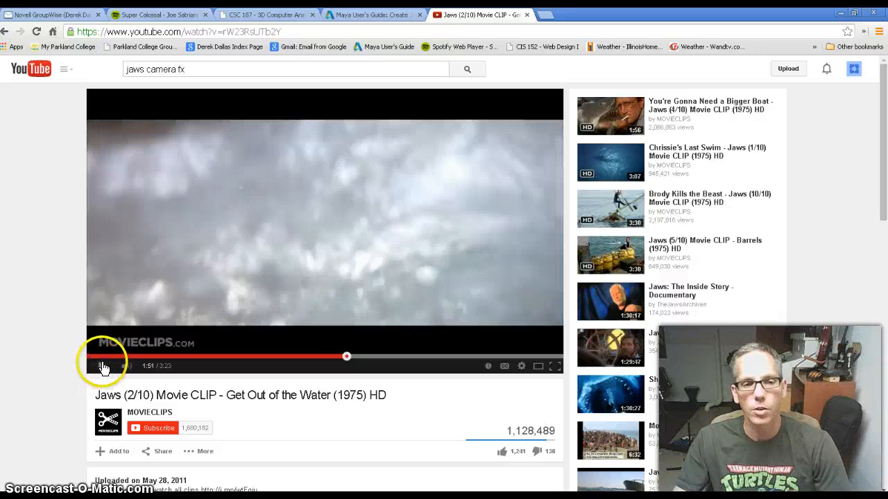
Play the Jaws "Get Out of the Water" clip on YouTube through the beach close-up, pause it, and return to Maya.
left_click(102, 367)
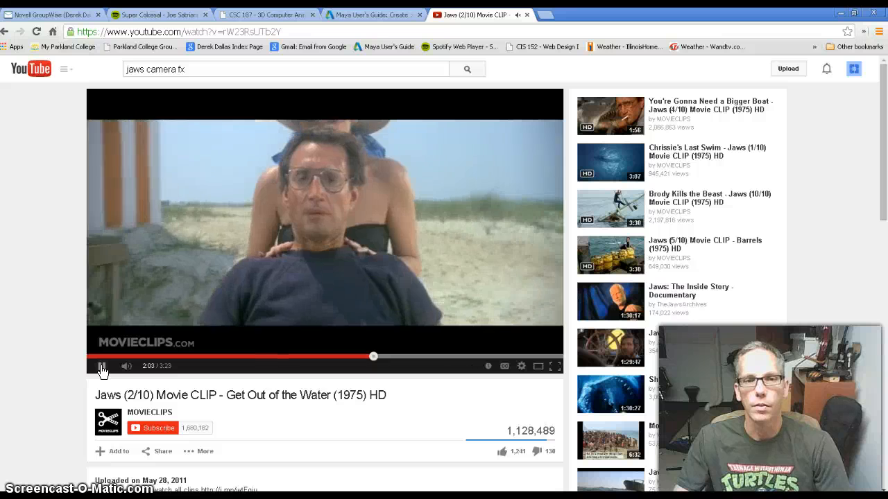
left_click(102, 368)
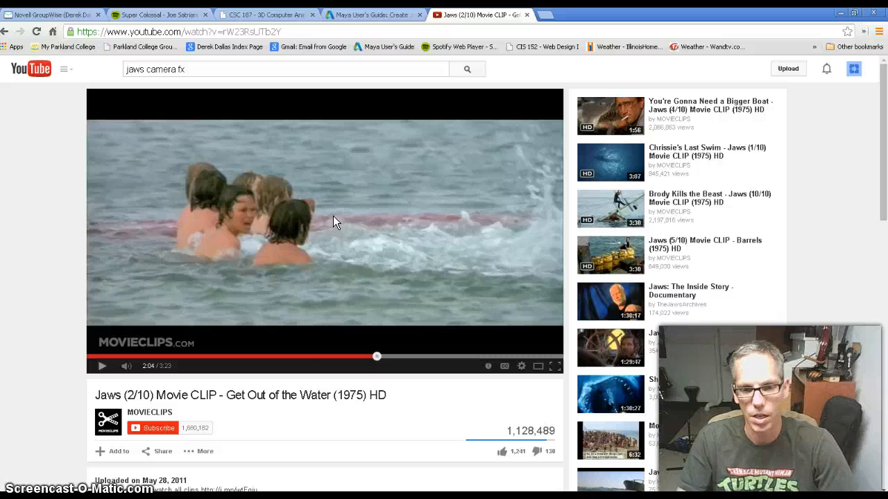
left_click(239, 498)
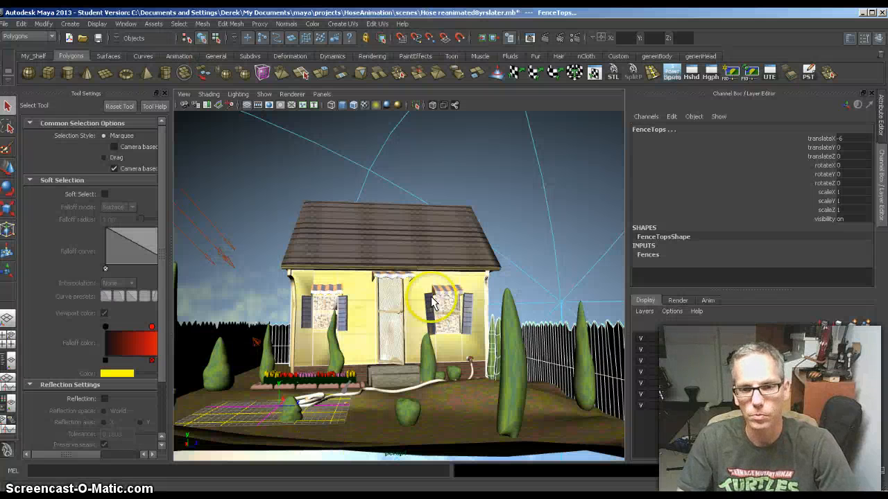
Pull the camera back and orbit it around the house front, raising its focal length interactively to 62.1.
right_click_drag(436, 348, 388, 339, "alt")
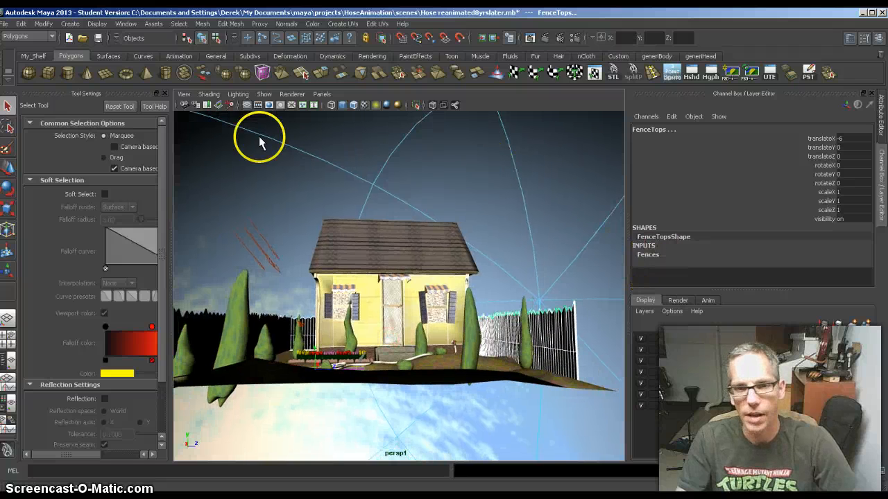
left_click(184, 105)
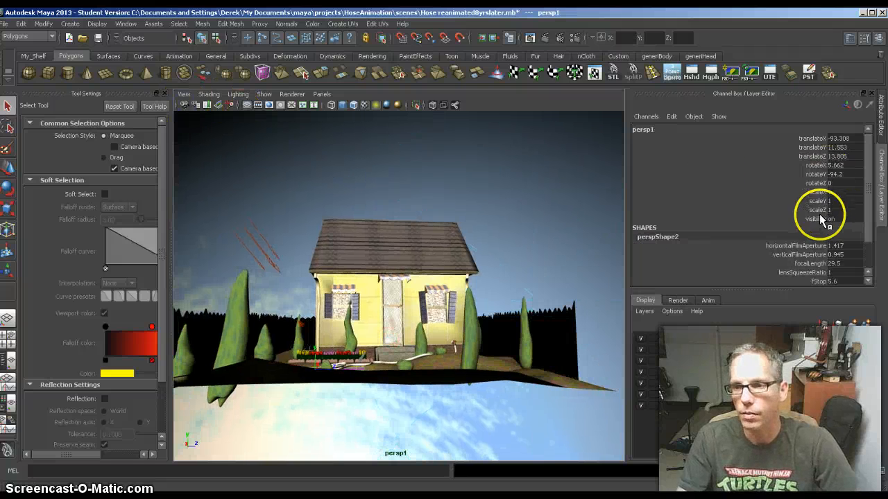
left_click(811, 264)
right_click(519, 316)
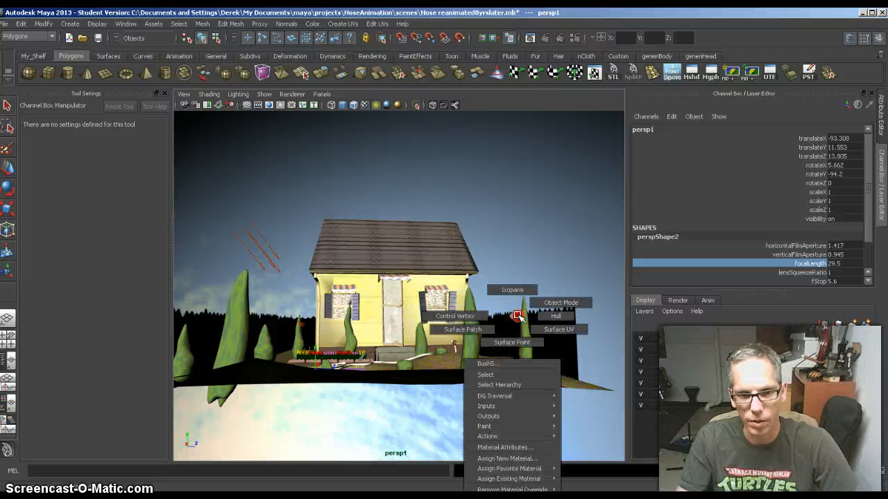
middle_click(505, 209)
left_click(801, 265)
middle_click_drag(511, 222, 693, 234)
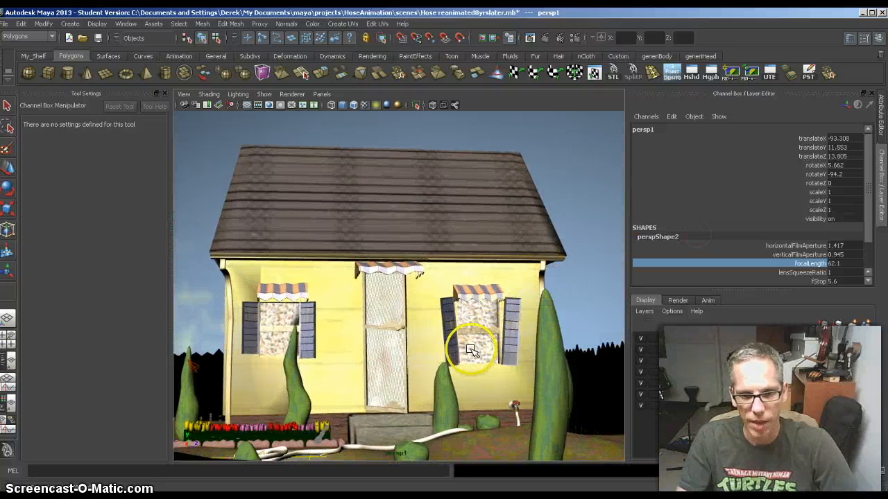
left_click_drag(532, 363, 426, 319, "alt")
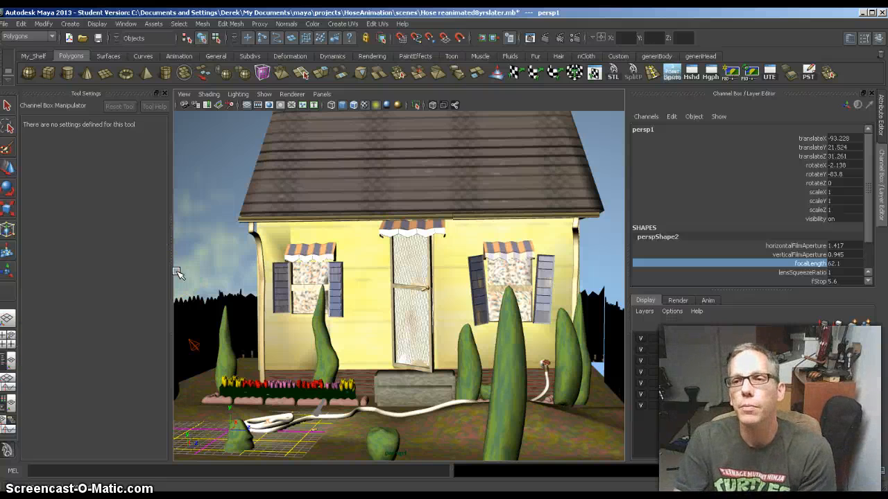
Examine the house scene in the top, side and front orthographic views, looking for the camera's position.
key("z")
key("z")
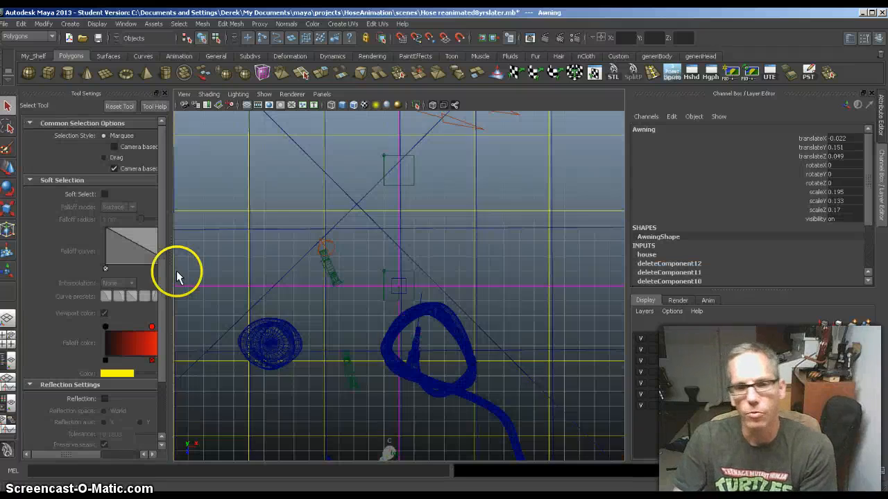
scroll(452, 250, "down", 5)
scroll(453, 248, "down", 5)
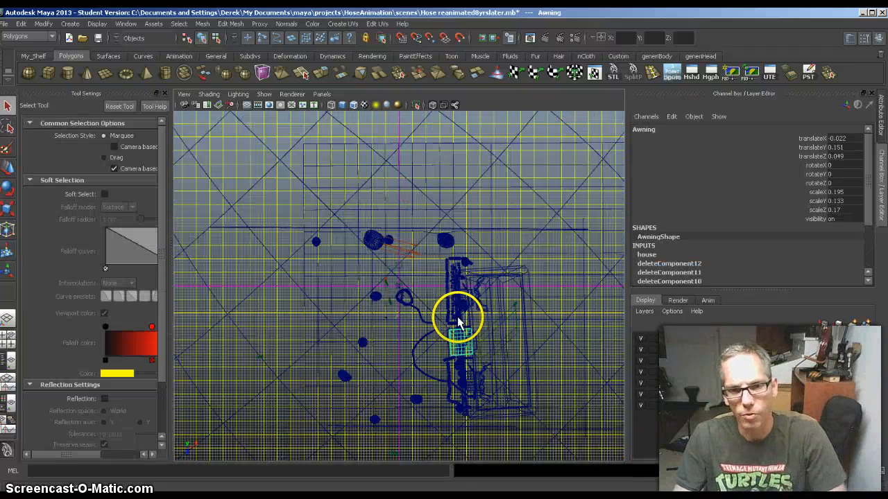
key("space")
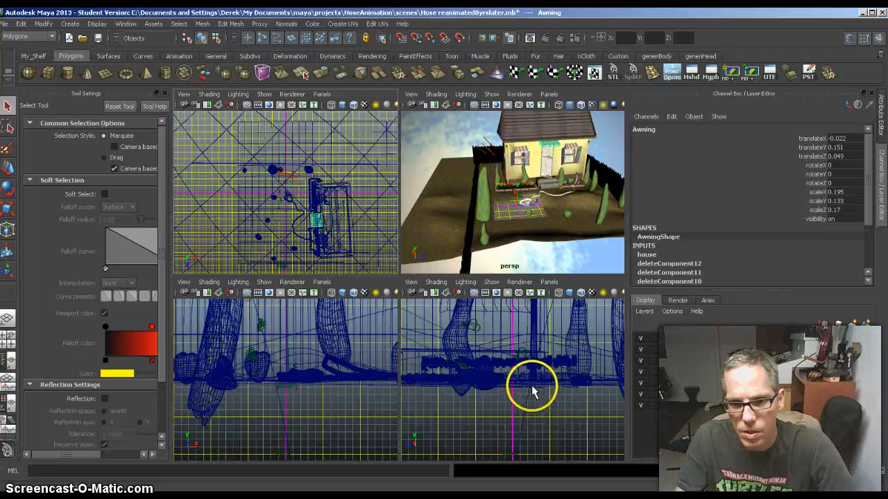
key("space")
scroll(484, 301, "down", 8)
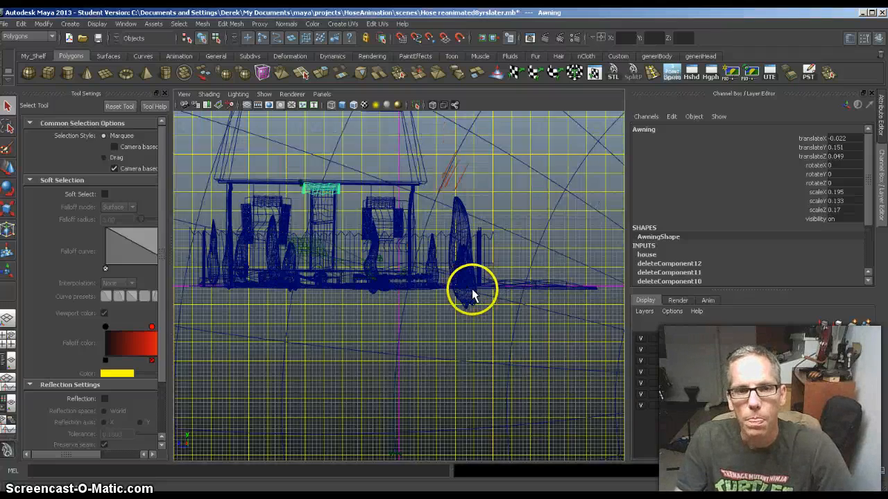
key("space")
key("space")
scroll(367, 316, "down", 4)
scroll(368, 314, "down", 3)
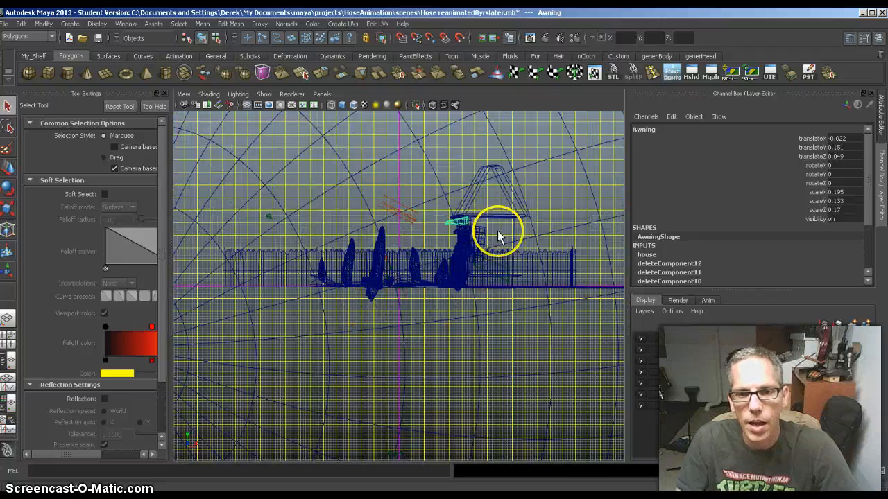
scroll(485, 241, "down", 2)
scroll(486, 241, "up", 3)
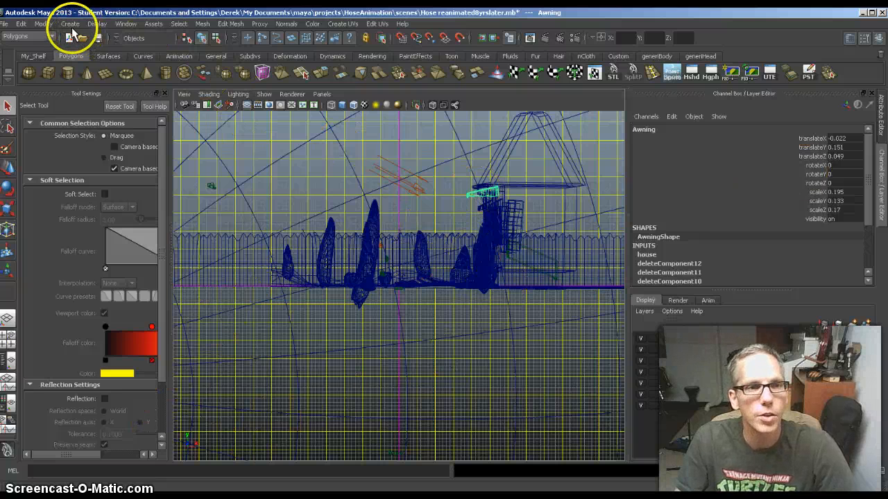
Open the Outliner and select the persp1 camera from the scene list.
left_click(126, 24)
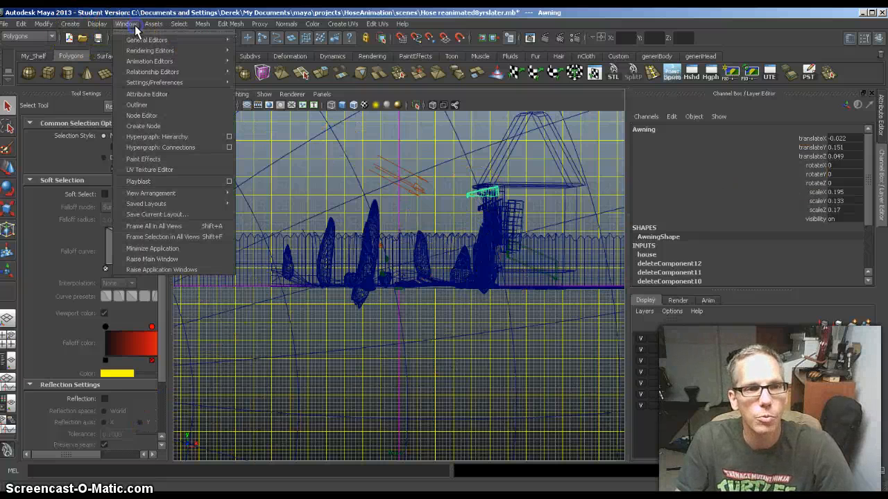
left_click(148, 104)
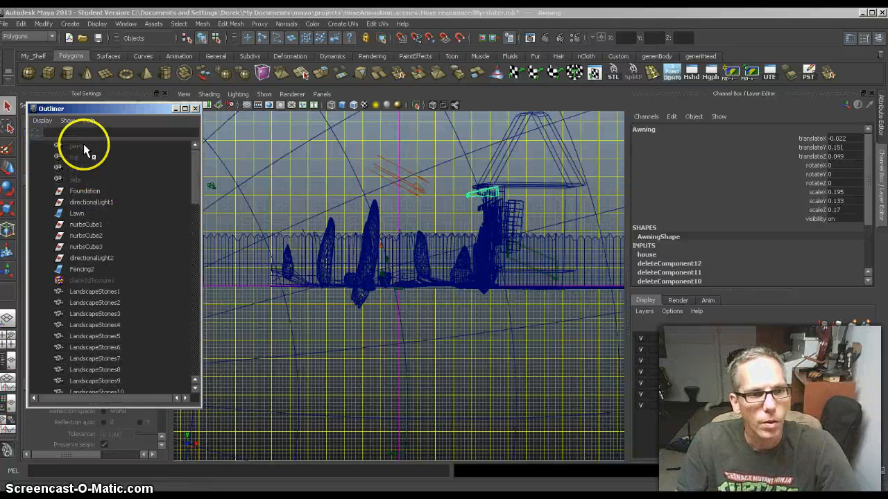
scroll(104, 222, "down", 15)
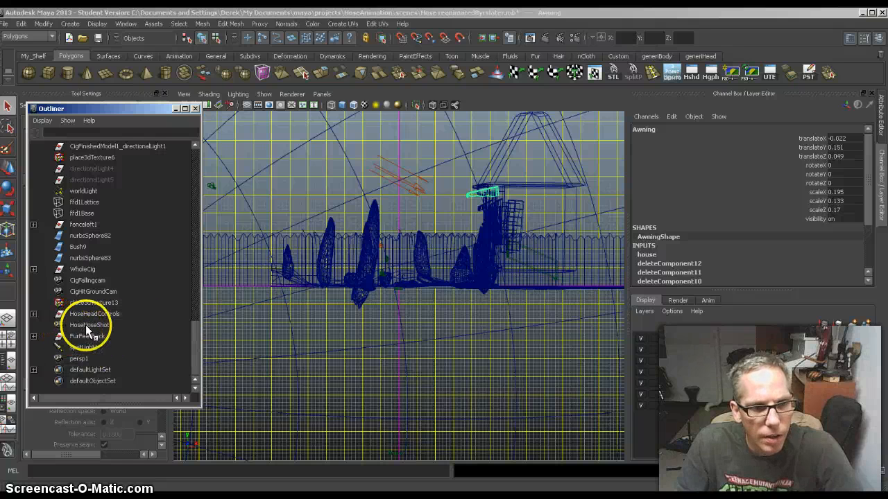
left_click(79, 360)
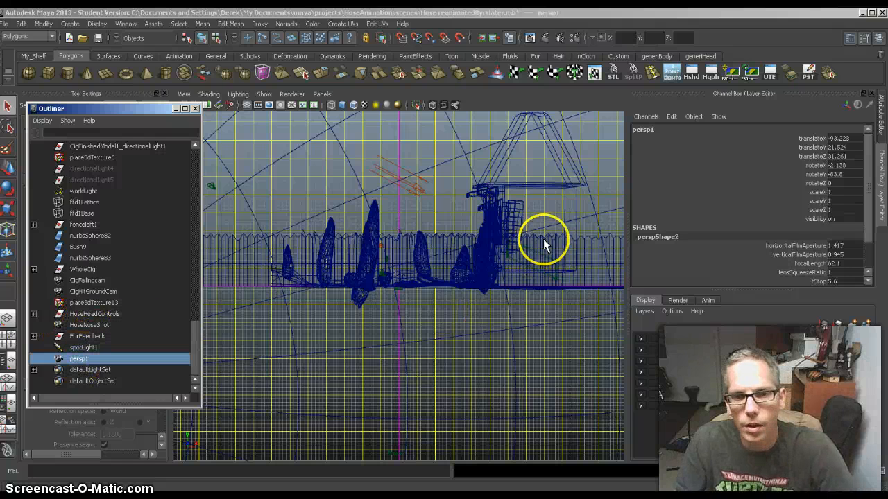
Activate the Show Manipulator tool for the persp1 camera in the front view and minimize the Outliner.
scroll(501, 240, "down", 5)
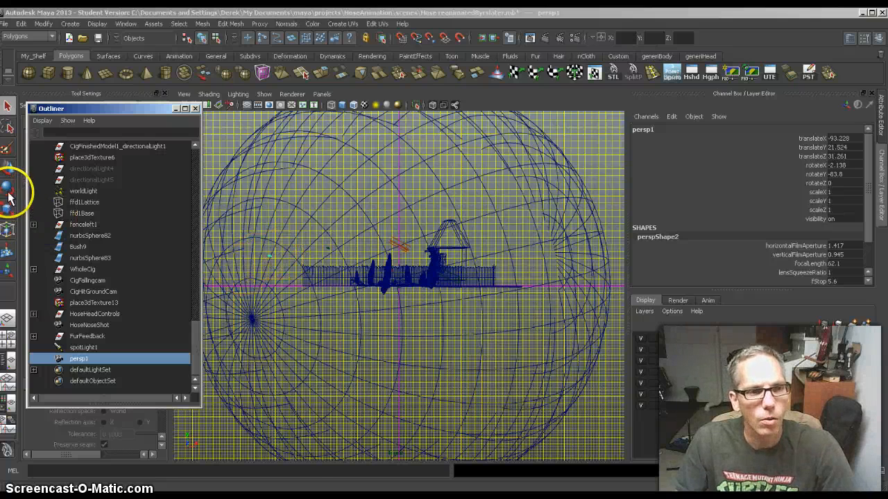
left_click(9, 169)
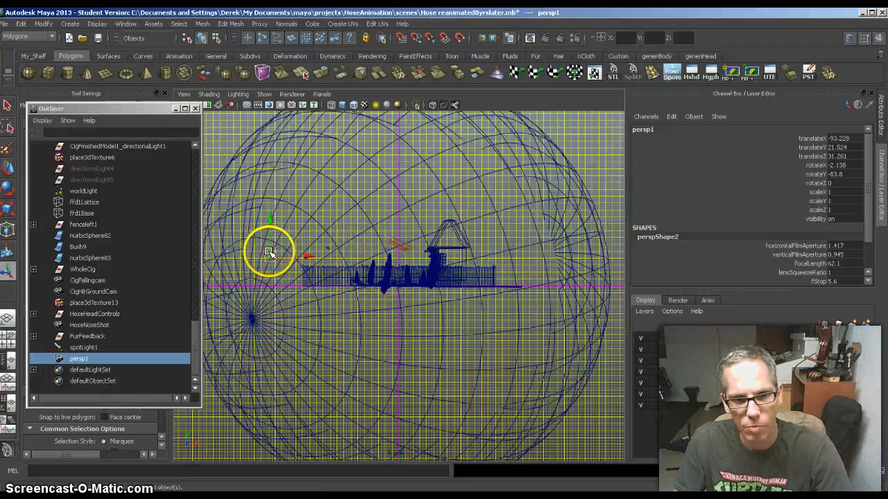
key("t")
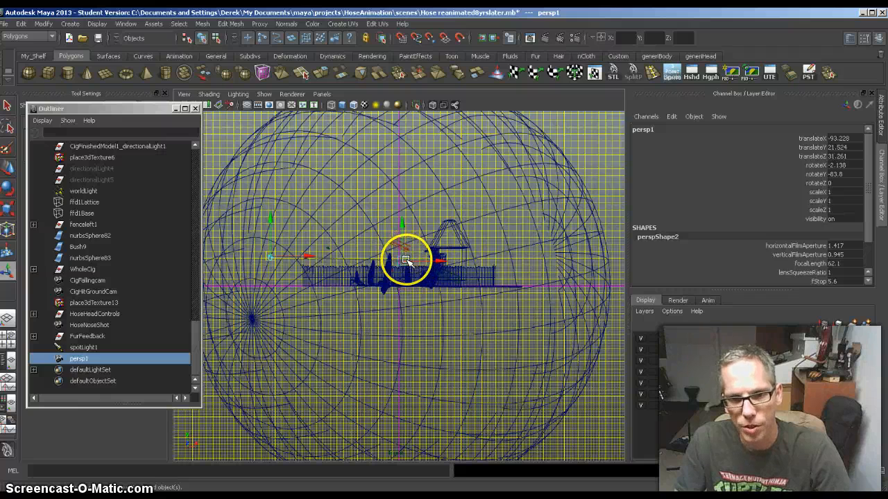
scroll(441, 279, "up", 4)
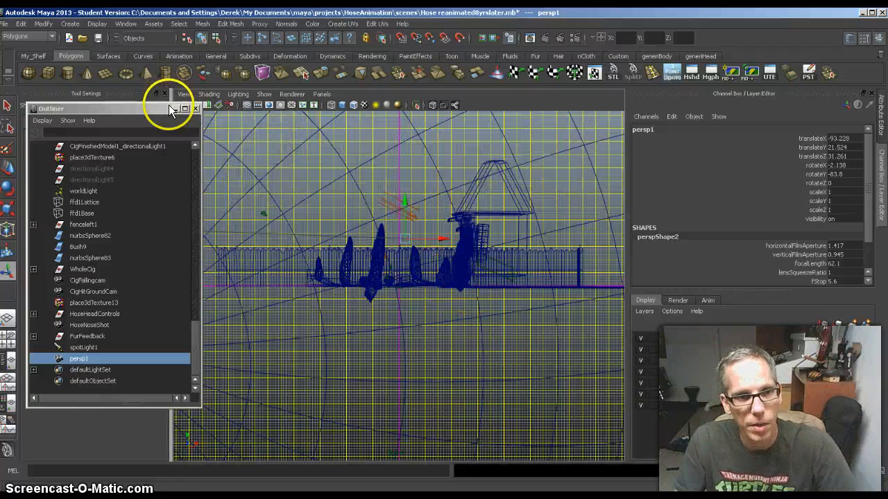
left_click(176, 109)
Move the camera along X toward the house to a Translate X of about -42.35, leaving its center of interest in place.
middle_click_drag(451, 291, 514, 324, "alt")
left_click(407, 265)
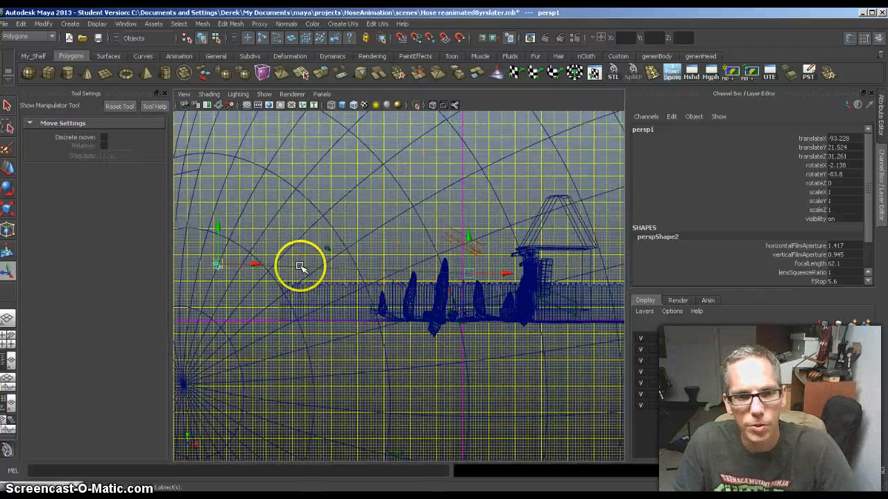
left_click_drag(257, 264, 347, 265, "alt")
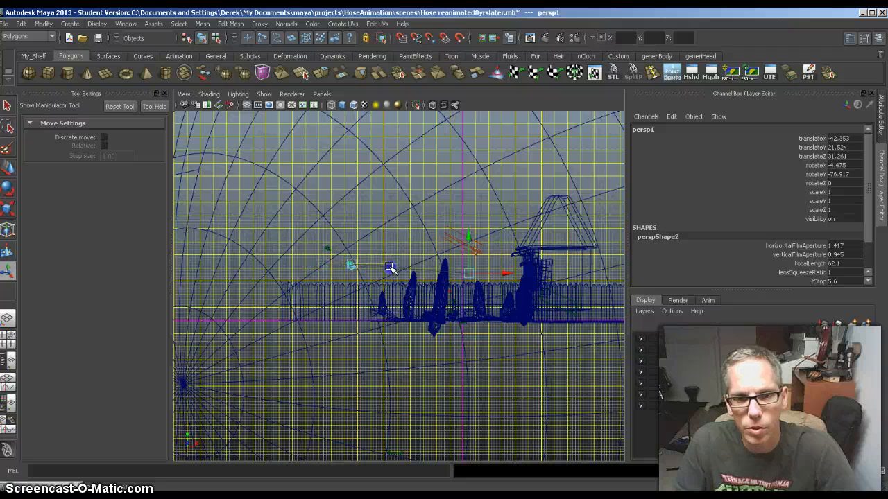
Look through persp1 in the perspective pane of the four-view layout and hide the grid.
key("space")
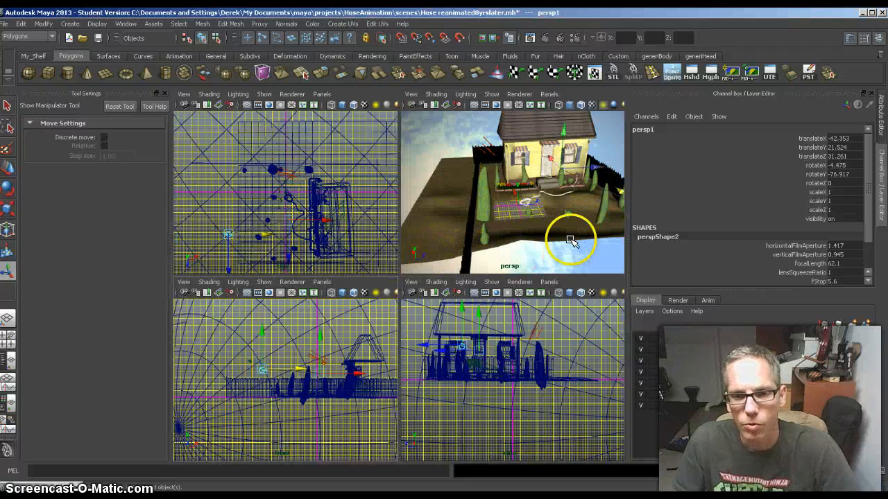
left_click(550, 94)
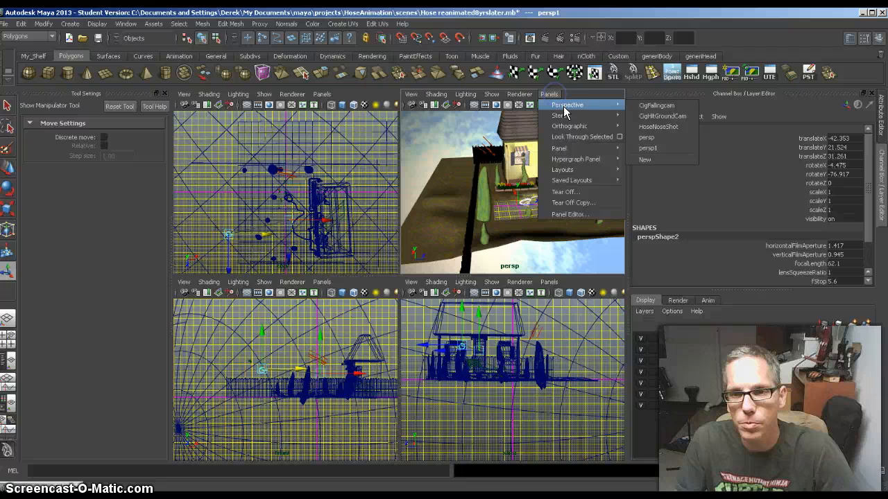
left_click(647, 148)
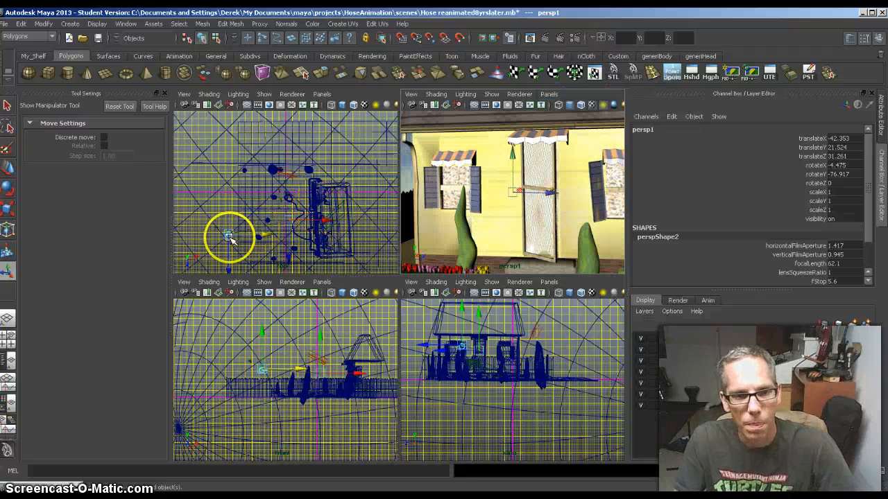
left_click(98, 24)
left_click(104, 42)
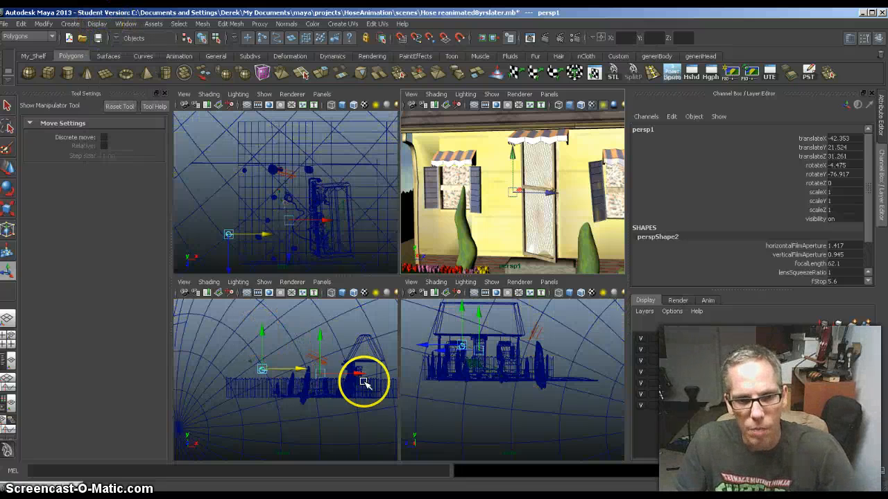
Move the camera's center of interest along X onto the house front in the front view.
left_click_drag(358, 369, 390, 370)
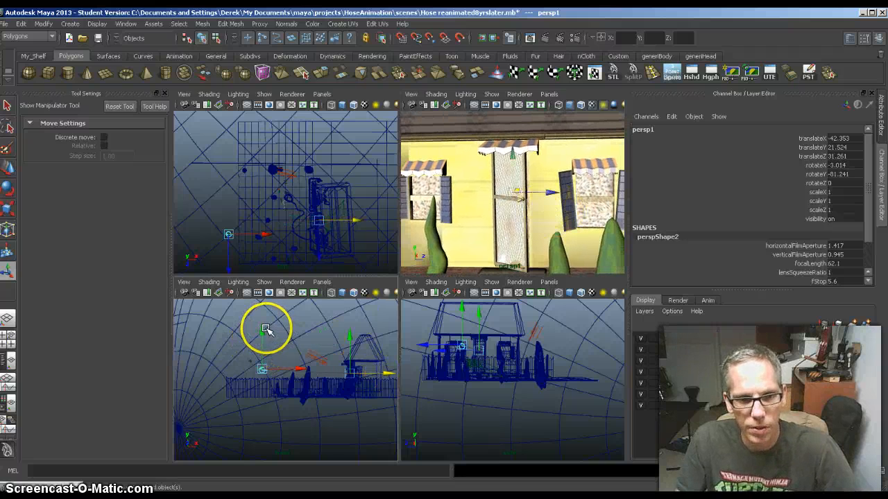
mouse_move(266, 330)
left_mouse_down()
mouse_move(272, 357)
mouse_move(272, 326)
left_mouse_up()
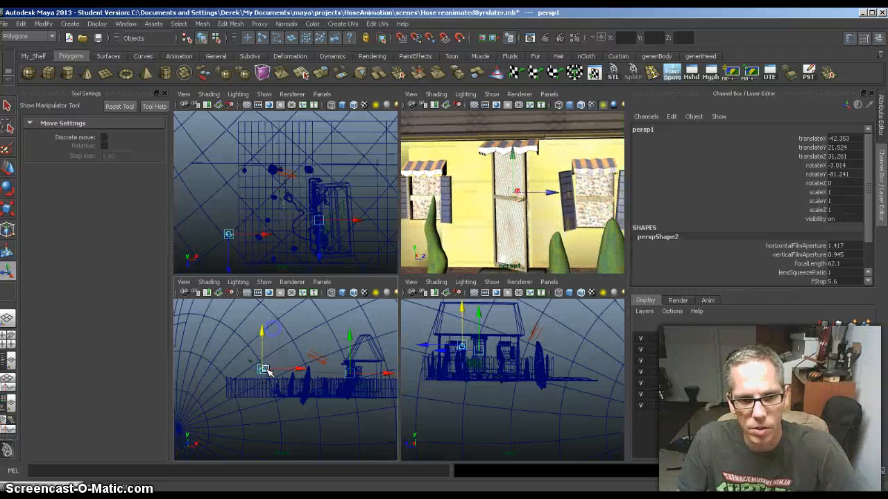
scroll(275, 371, "up", 6)
scroll(274, 371, "up", 3)
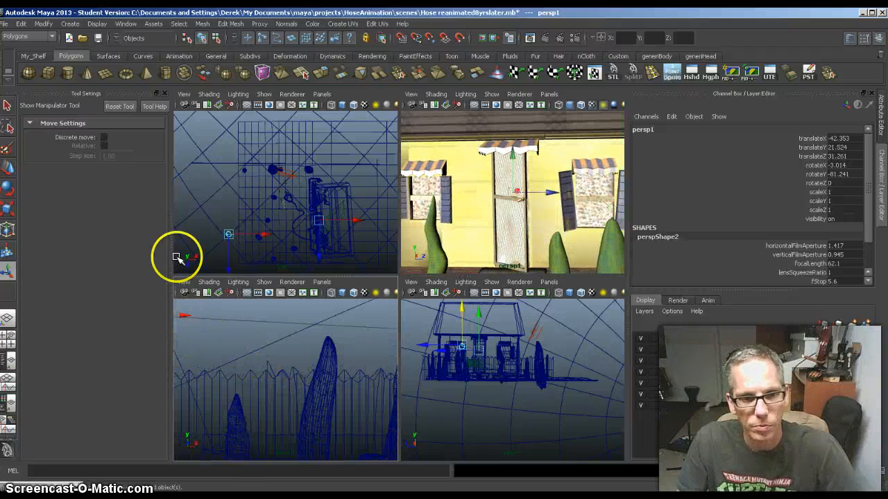
Close the Tool Settings and move the persp1 camera along X toward the house to a Translate X of about 7.98.
left_click(161, 94)
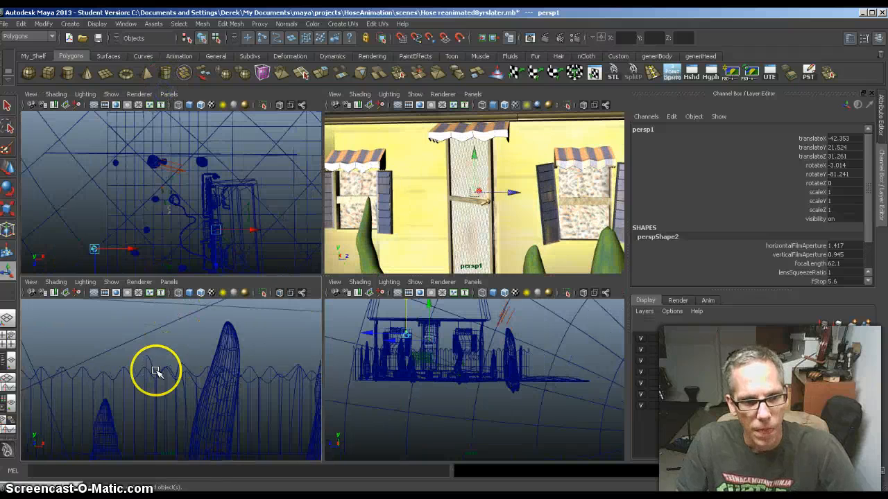
middle_click_drag(156, 371, 247, 418, "alt")
right_click_drag(248, 418, 132, 404, "alt")
middle_click_drag(133, 404, 207, 376, "alt")
left_click_drag(99, 357, 291, 370)
middle_click_drag(291, 370, 117, 377, "alt")
left_click_drag(118, 376, 231, 392, "alt")
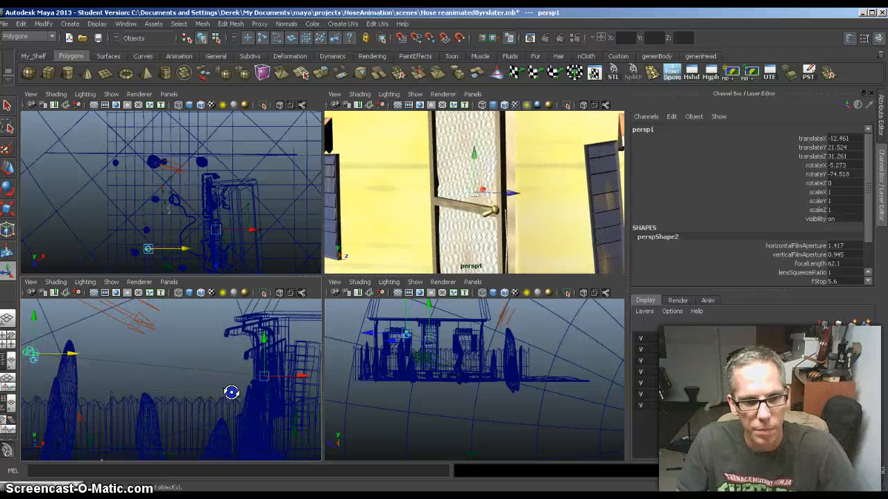
left_click_drag(73, 354, 198, 354)
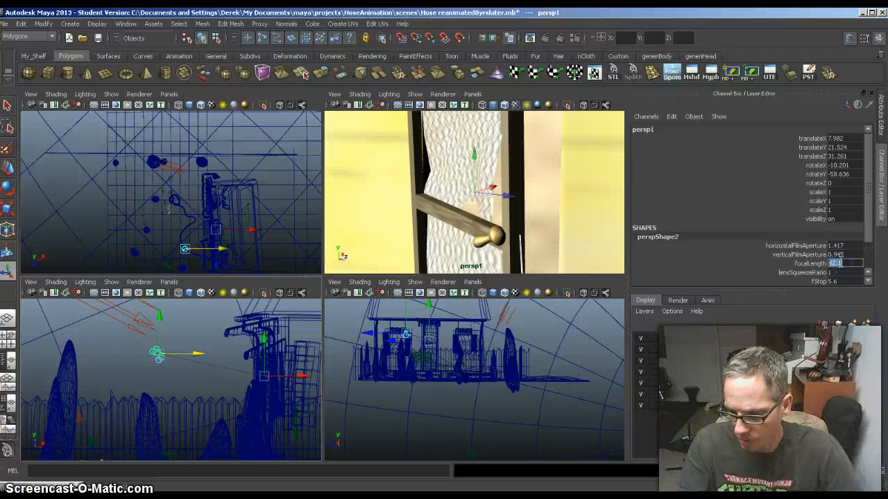
Set the camera's focal length to 35 and move the camera to a Translate X of about -13.82 and Translate Z of about -0.79.
key("Return")
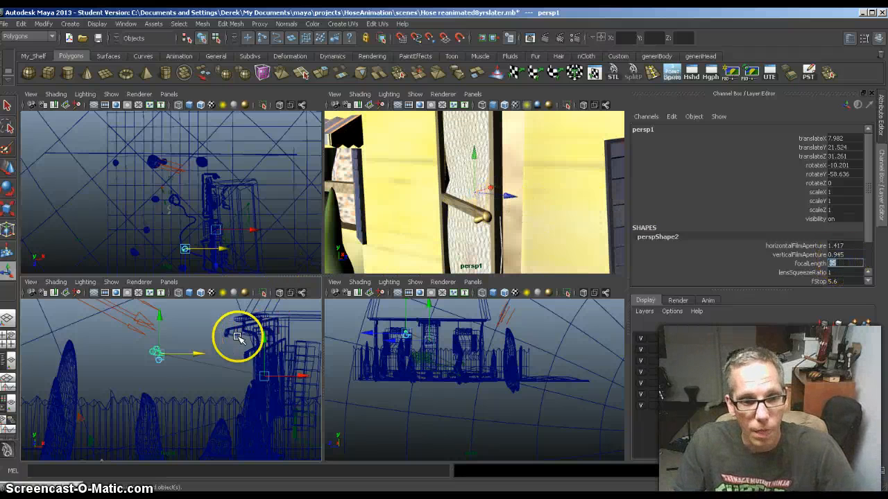
left_click_drag(196, 352, 99, 338)
left_click(159, 340)
left_click_drag(458, 357, 439, 342)
left_click_drag(146, 262, 152, 237)
Adjust the center of interest's height above the door and move the camera to about X -9.19 and Z 14.07.
left_click_drag(437, 312, 438, 292)
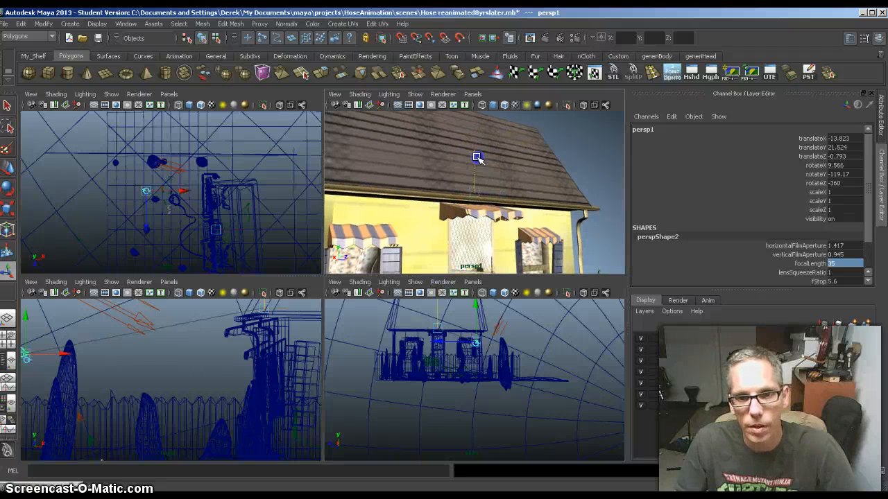
left_click_drag(479, 155, 475, 198)
left_click_drag(145, 232, 157, 260)
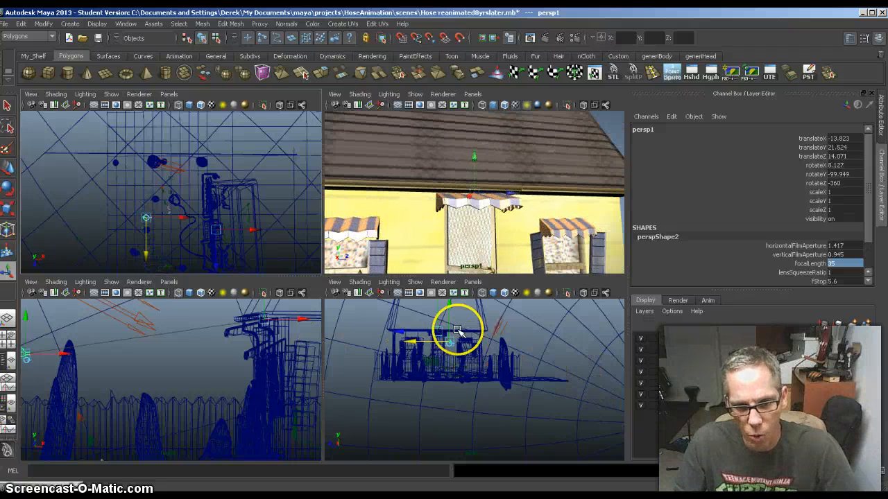
middle_click_drag(76, 360, 96, 353)
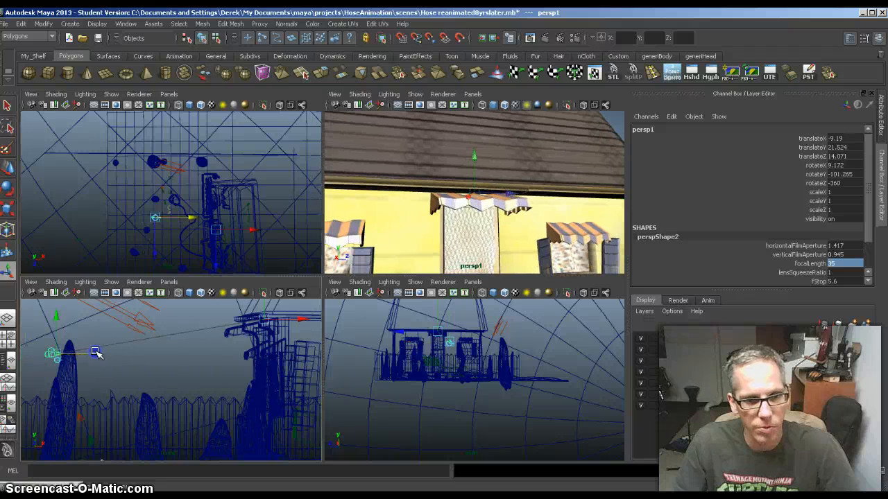
Pull the center of interest out into the front yard and lower the camera to about Y 9.61 and Z 6.72.
left_click_drag(264, 318, 147, 394)
scroll(418, 366, "up", 5)
middle_click_drag(453, 353, 463, 392, "alt")
left_click_drag(431, 306, 443, 349)
left_click_drag(390, 386, 421, 387)
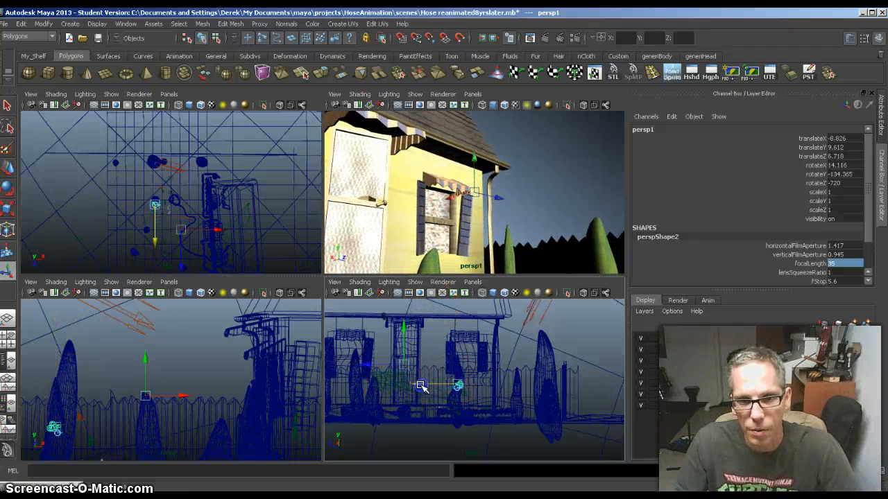
Lower the center of interest to the height of the yard plants and shift it along Z toward the side fence.
left_click_drag(477, 160, 483, 226, "alt")
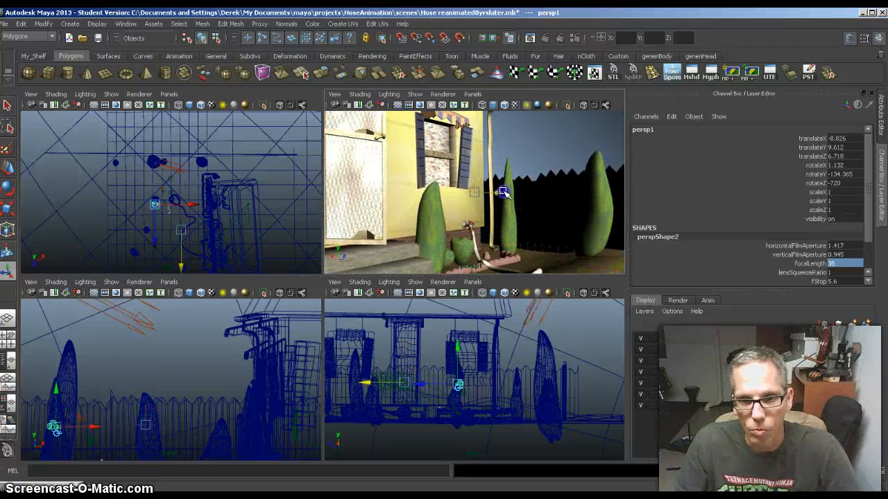
left_click_drag(505, 192, 520, 196, "alt")
left_click(371, 385)
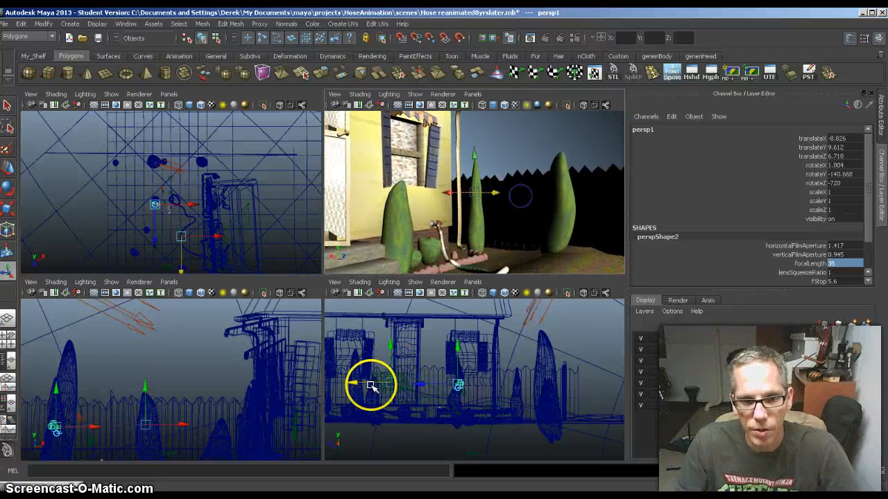
left_click_drag(353, 378, 373, 375)
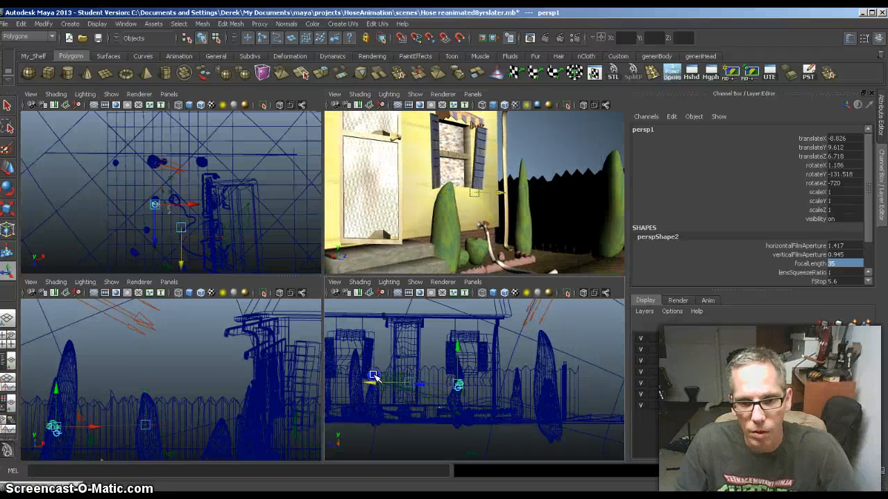
key("ctrl+z")
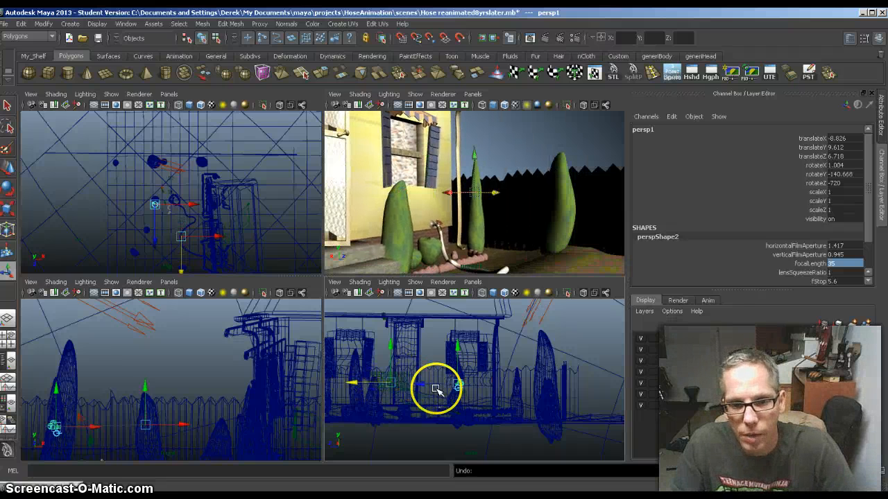
Shift the camera along Z, and orbit and dolly persp1 back to a high overview of the house and yard.
left_click_drag(421, 383, 455, 390)
left_click_drag(486, 243, 525, 231, "alt")
right_click_drag(525, 231, 428, 198, "alt")
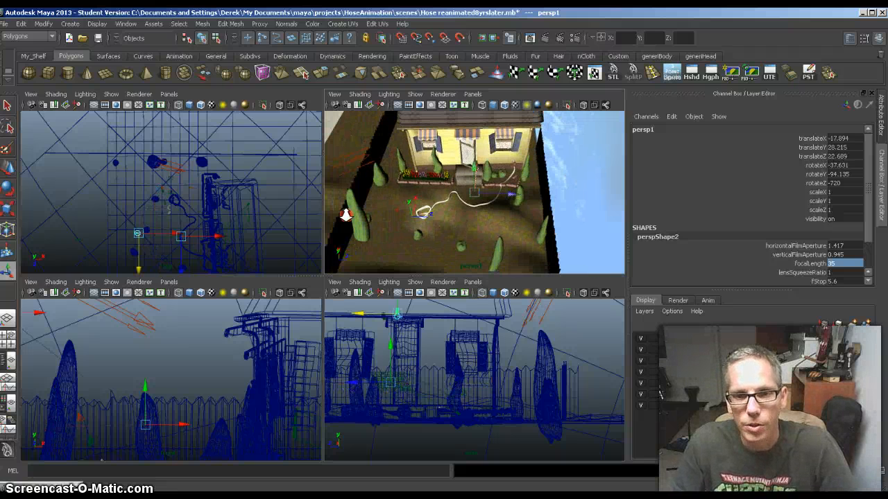
left_click_drag(428, 197, 417, 224, "alt")
right_click_drag(417, 224, 491, 239, "alt")
Reposition the center of interest along X and Z in the top view, toward the near side of the yard.
middle_click_drag(228, 242, 246, 171, "alt")
left_click(207, 212)
left_click_drag(239, 173, 246, 174)
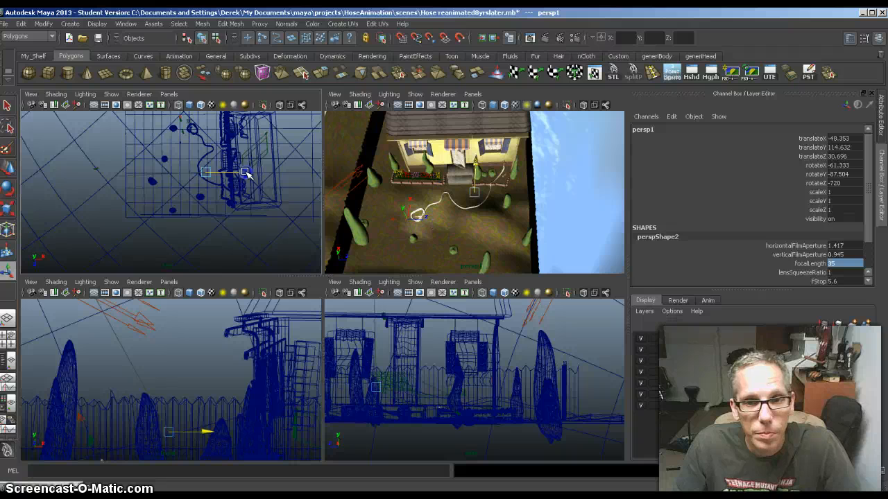
left_click_drag(208, 210, 210, 233)
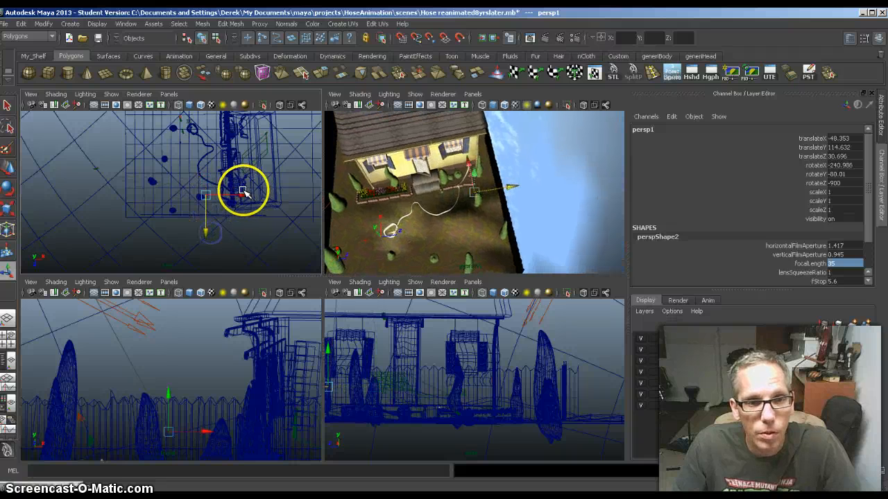
left_click_drag(243, 191, 236, 197)
left_click_drag(208, 232, 201, 233)
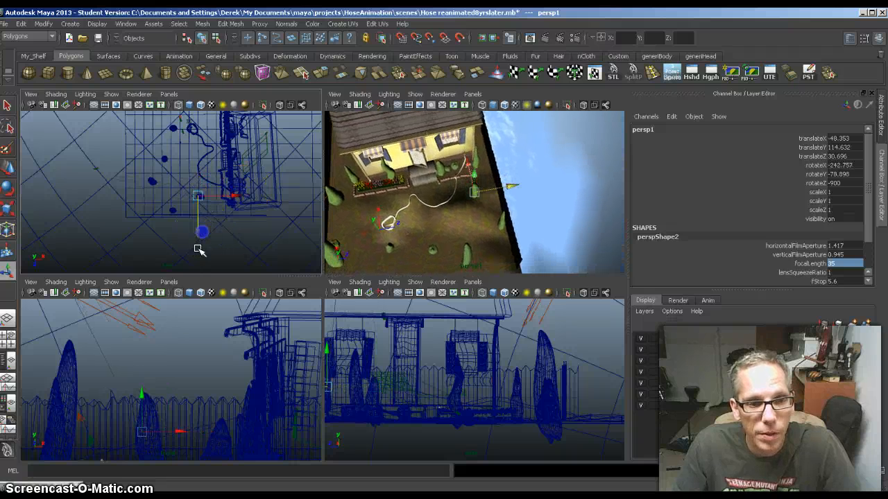
Nudge the center of interest along X in the front view and orbit persp1 to look across the yard from its corner.
middle_click_drag(199, 379, 180, 328, "alt")
left_click_drag(158, 380, 161, 380)
left_click_drag(493, 213, 444, 199, "alt")
Move the camera in the top view to a Translate X of about -42.72 and a Translate Z of about 19.90.
left_click(165, 248)
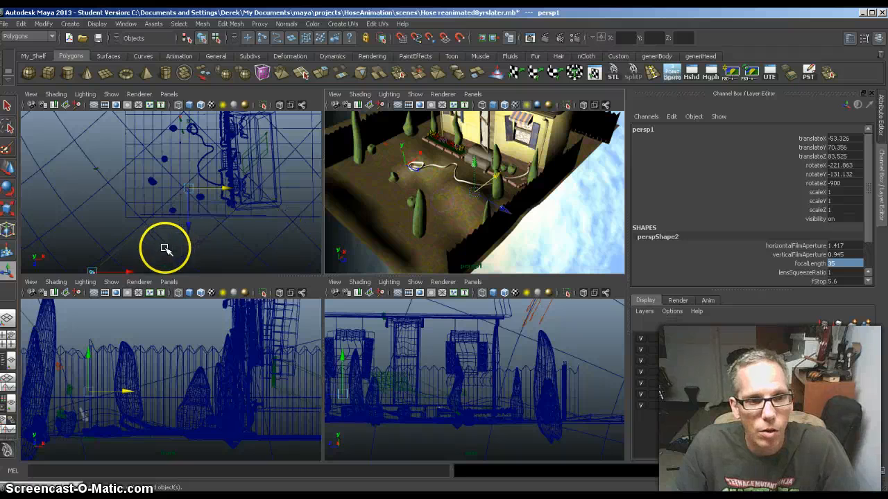
scroll(165, 248, "down", 1)
left_click_drag(144, 258, 159, 231)
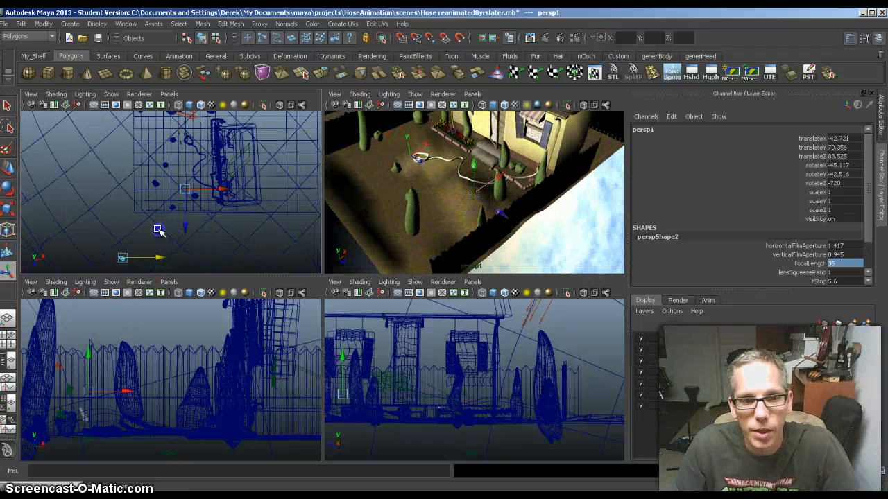
middle_click_drag(210, 239, 236, 196, "alt")
left_click_drag(146, 251, 151, 159)
Adjust the center of interest's height along Y, bringing it down to fence height in the side view.
left_click_drag(88, 355, 141, 321)
scroll(147, 334, "down", 6)
scroll(521, 393, "down", 6)
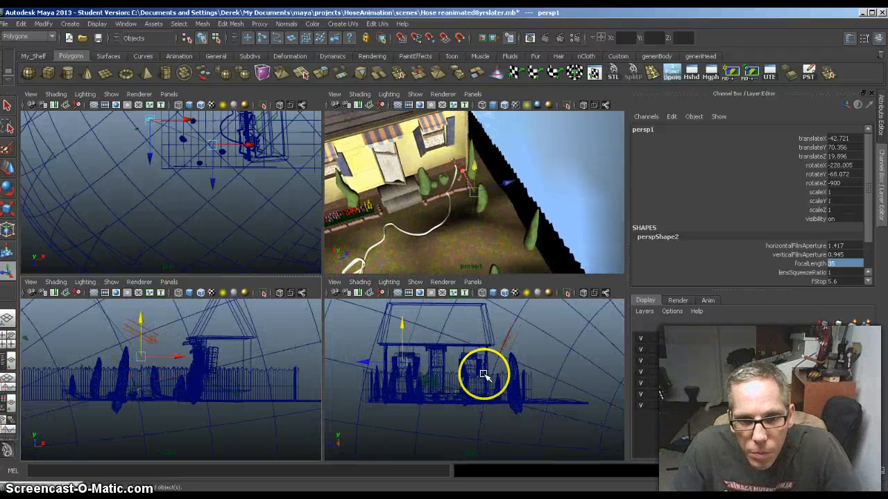
left_click_drag(402, 323, 406, 351)
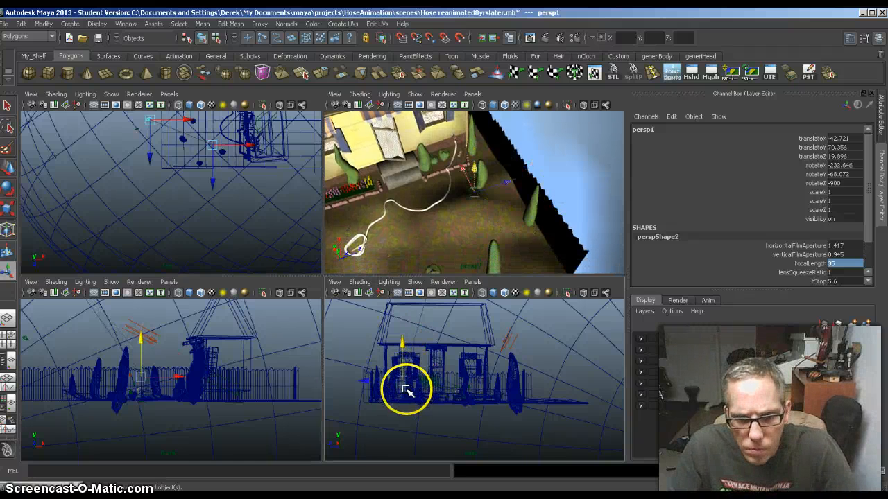
scroll(409, 391, "up", 5)
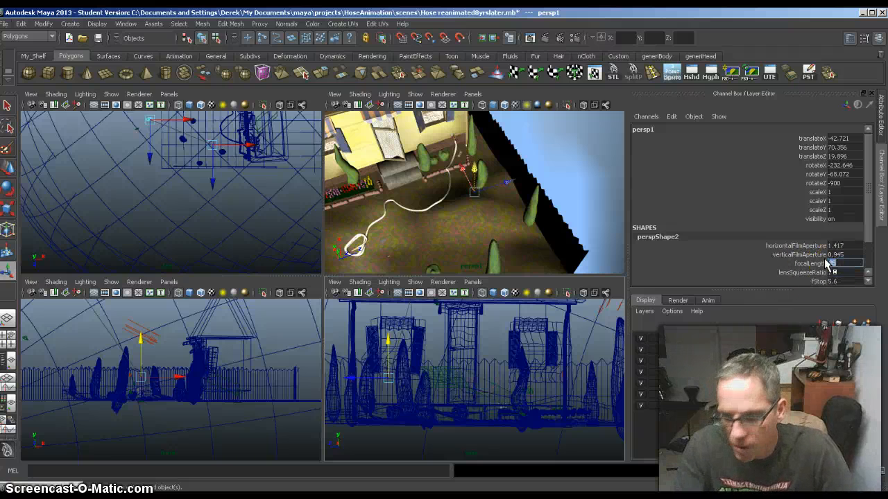
Set the camera's focal length to 50 and show the persp camera in the top-view pane.
type("50")
key("Return")
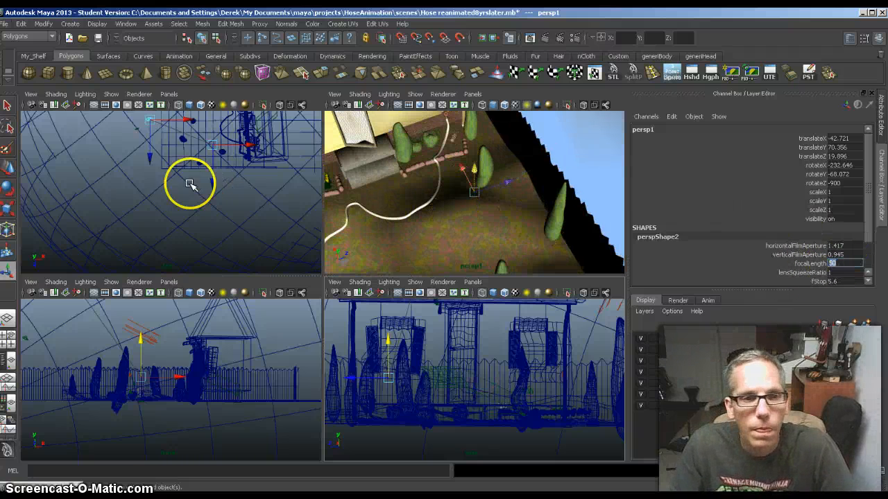
left_click(168, 93)
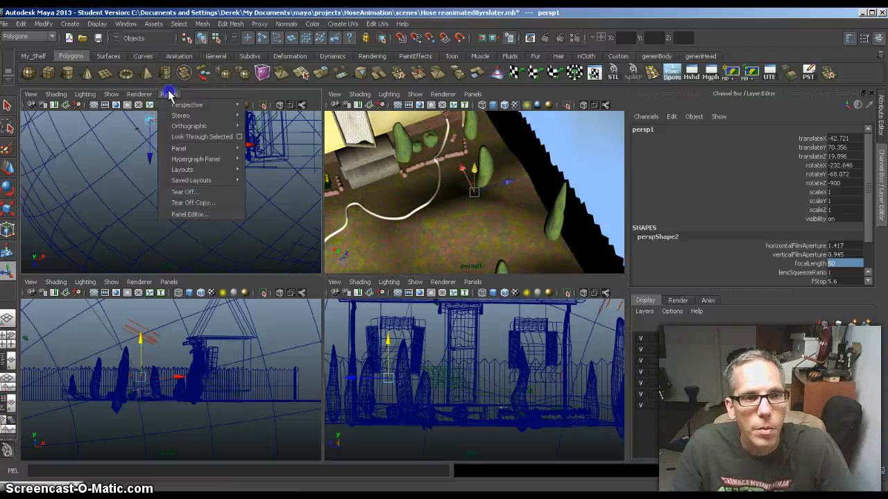
mouse_move(228, 107)
left_click(266, 135)
Shade the persp pane and lower the persp1 camera along Y to a Translate Y of about 10.02.
left_click_drag(254, 240, 215, 231, "alt")
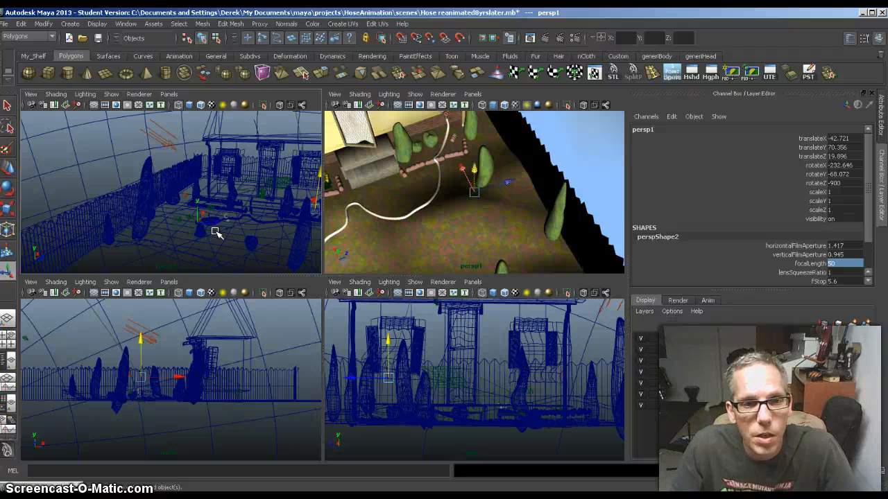
key("5")
left_click_drag(287, 244, 227, 243, "alt")
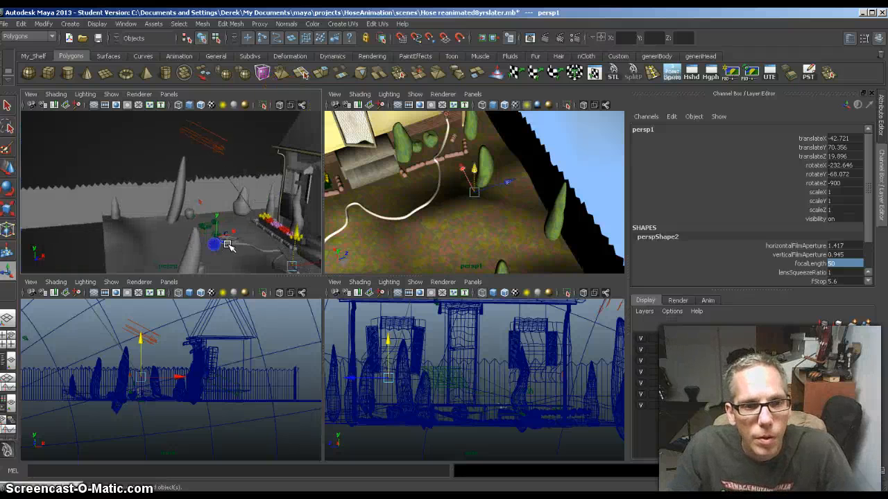
right_click_drag(225, 241, 168, 200, "alt")
left_click_drag(169, 201, 192, 200, "alt")
middle_click_drag(193, 200, 235, 253, "alt")
left_click_drag(235, 253, 196, 196, "alt")
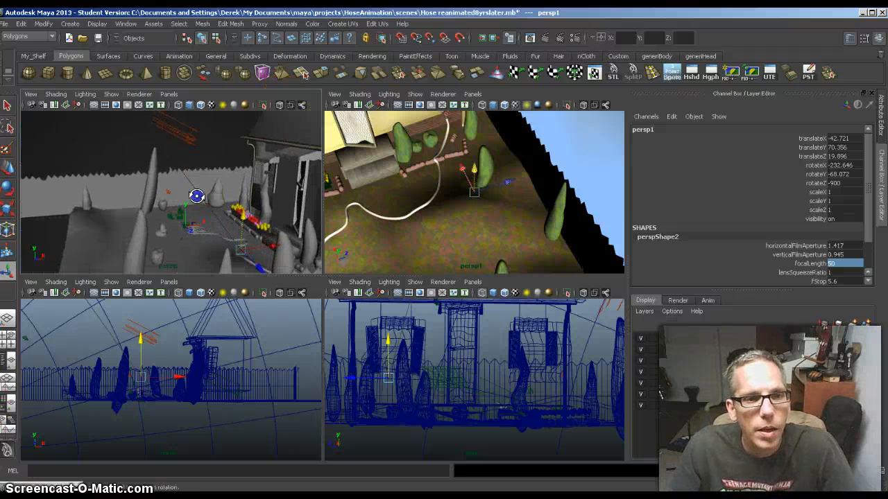
right_click_drag(197, 197, 82, 191, "alt")
left_click_drag(151, 127, 160, 234)
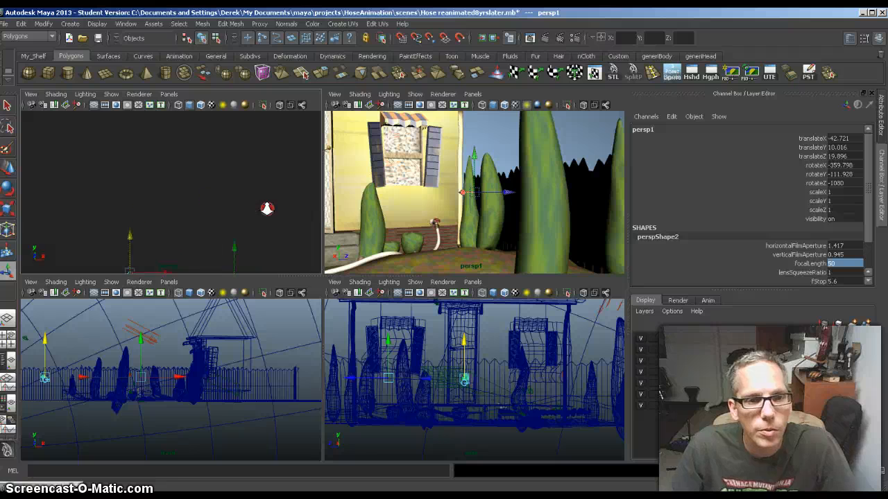
Move the persp1 camera along X toward the house to a Translate X of about -4.02.
right_click_drag(267, 209, 285, 208, "alt")
middle_click_drag(238, 206, 209, 115, "alt")
right_click_drag(245, 185, 227, 191, "alt")
left_click_drag(227, 190, 269, 226, "alt")
left_click_drag(273, 243, 204, 226, "alt")
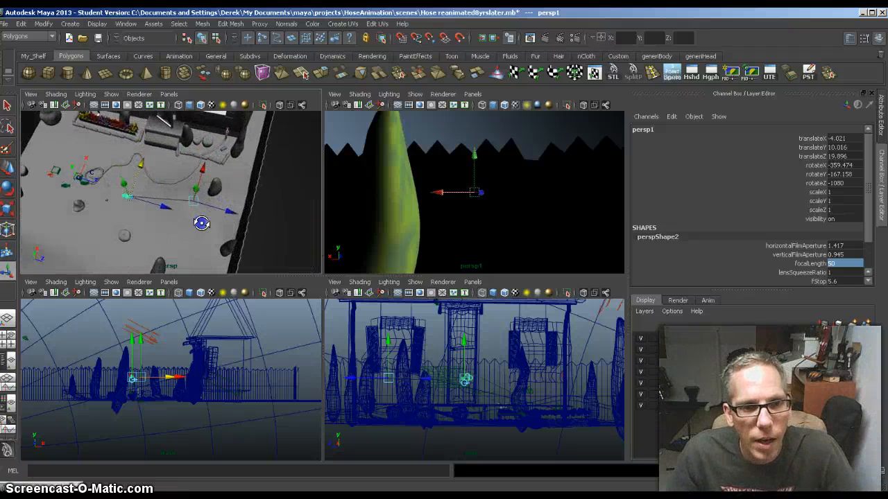
Move the camera's center of interest down onto the coiled end of the garden hose.
left_click_drag(205, 169, 140, 169)
left_click_drag(90, 123, 225, 191)
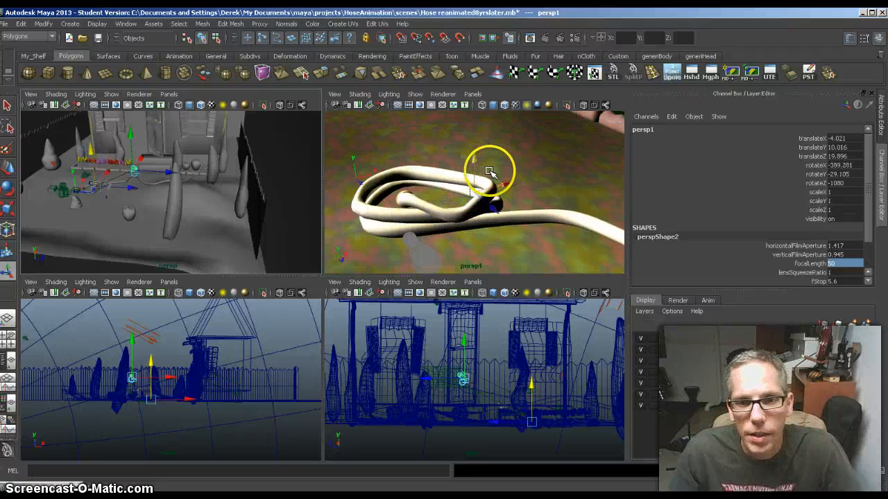
left_click_drag(507, 180, 462, 195, "alt")
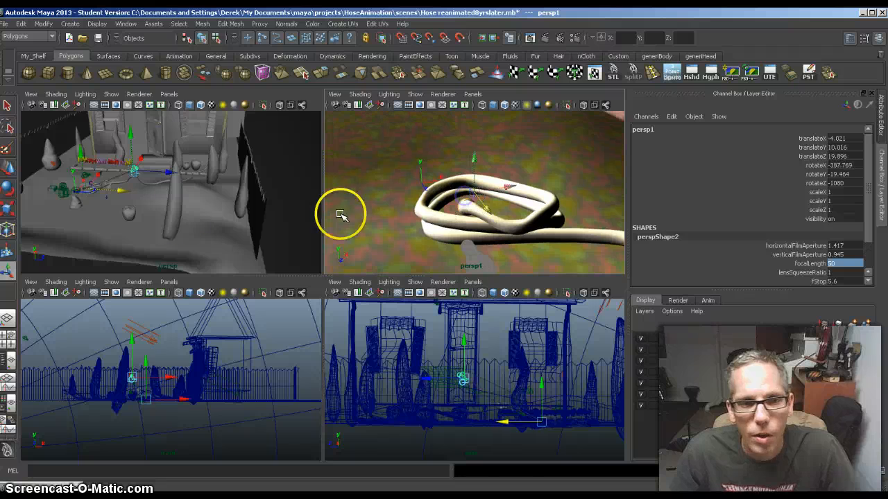
Bring the camera close to the coiled hose at about X -6.92, Y 6.87 and Z -0.12.
left_click_drag(170, 172, 87, 161)
left_click_drag(93, 166, 81, 235, "alt")
mouse_move(80, 127)
left_mouse_down()
mouse_move(74, 165)
mouse_move(87, 189)
mouse_move(66, 130)
left_mouse_up()
left_click_drag(100, 155, 101, 168)
left_click_drag(153, 187, 130, 186, "alt")
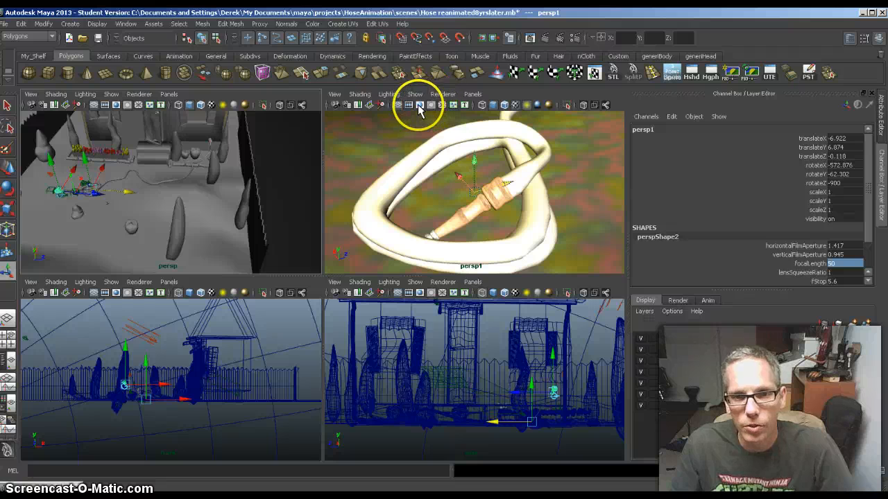
Try the resolution gate in the persp1 pane and turn off its gate mask.
left_click(420, 105)
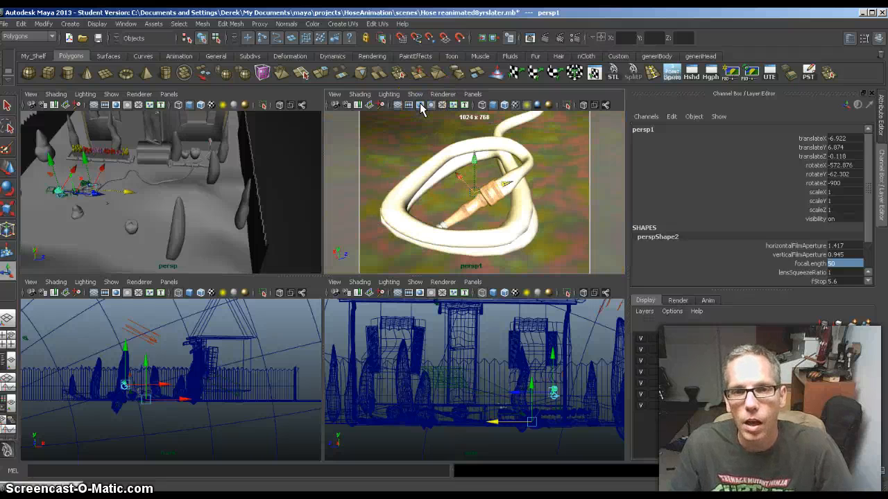
left_click(430, 105)
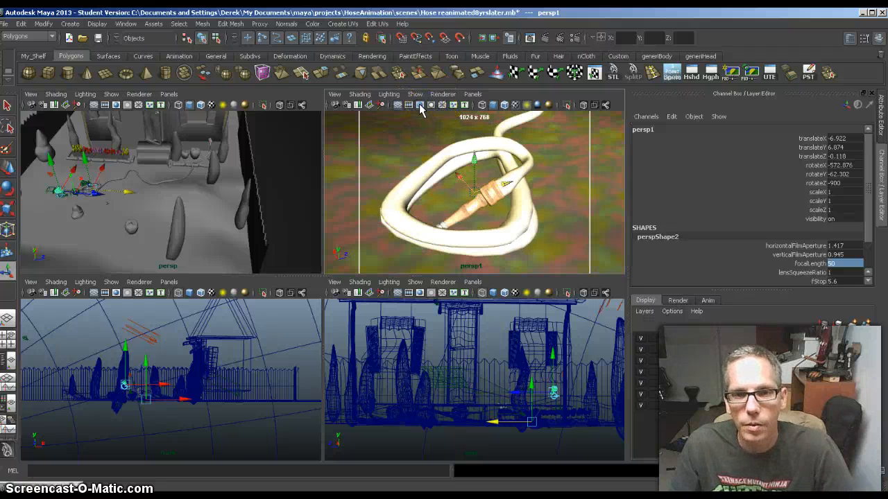
left_click(420, 106)
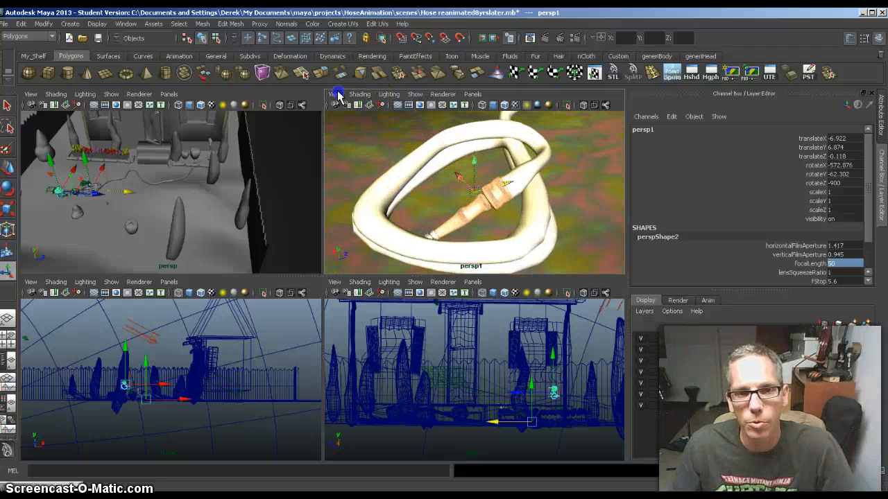
Enable Resolution Gate in the persp1 pane's camera settings and set the fit to Vertical.
left_click(335, 95)
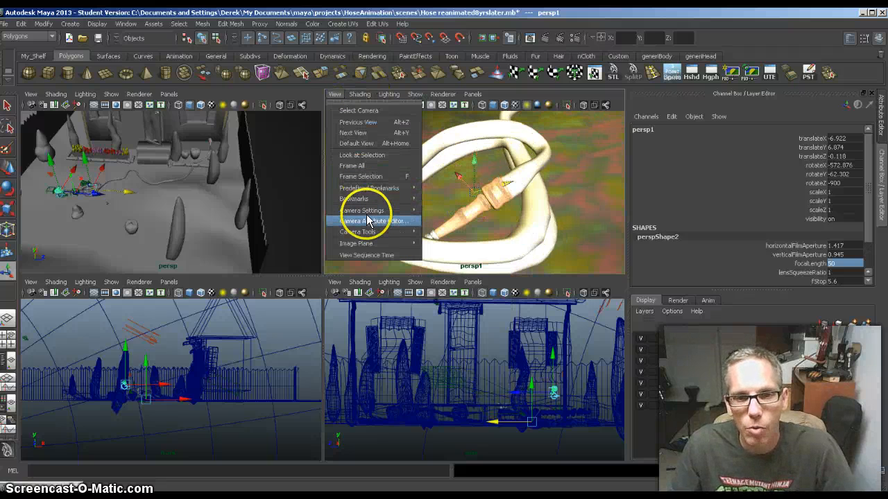
mouse_move(367, 210)
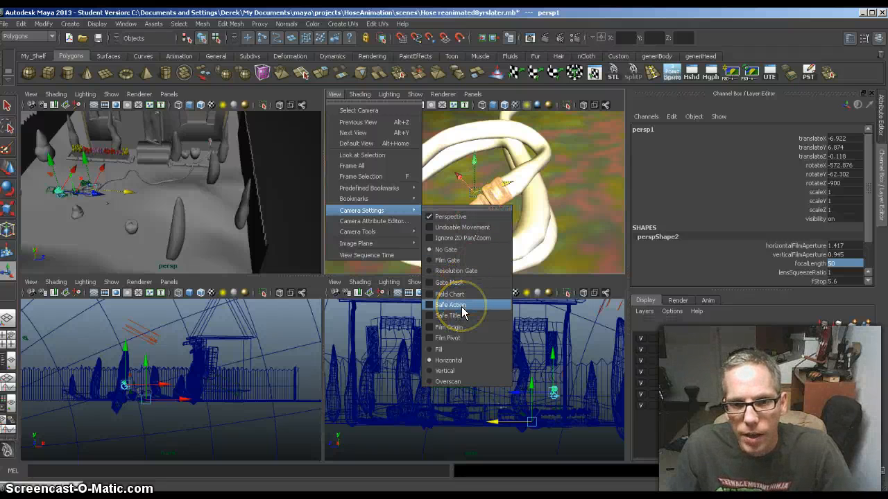
left_click(428, 271)
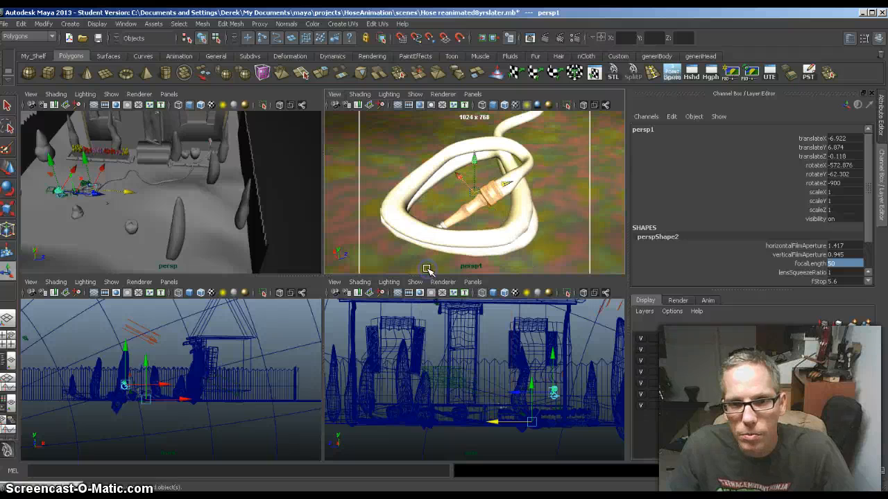
left_click(336, 95)
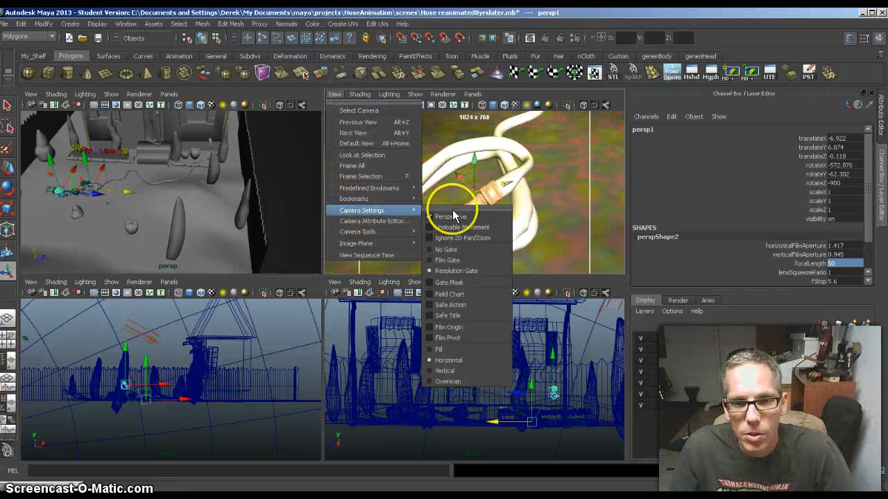
left_click(444, 371)
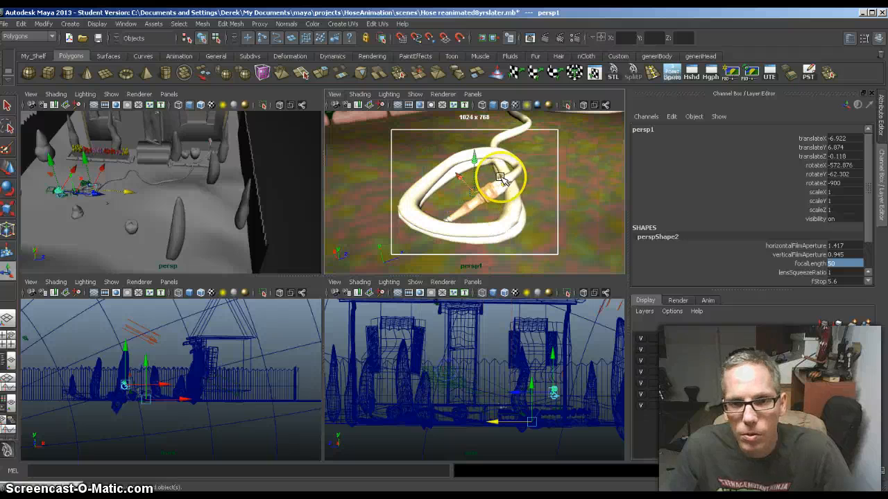